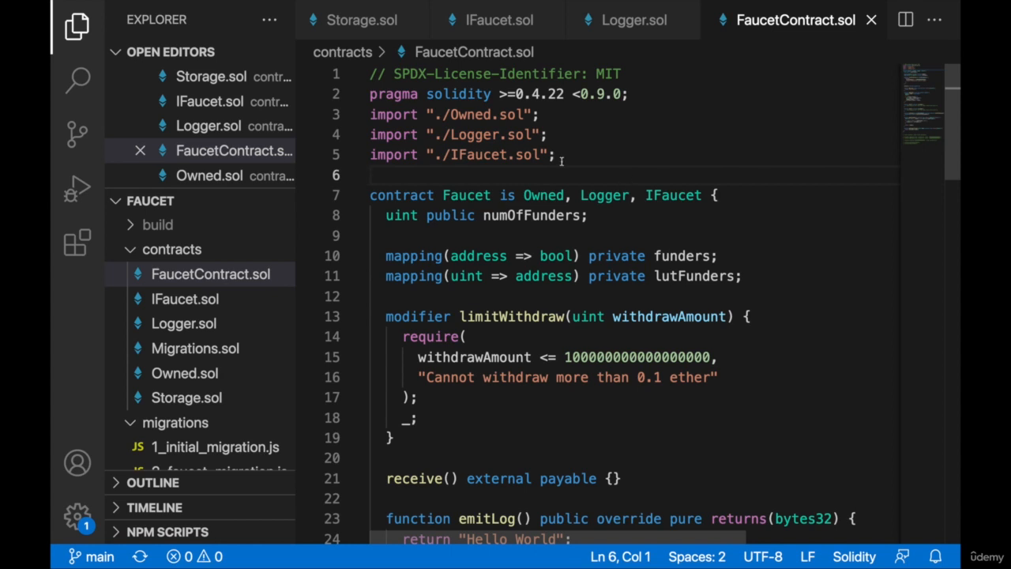
Step: Check the running React app at localhost:3000 in Chrome and return to the FaucetContract.sol code
click(419, 316)
click(453, 303)
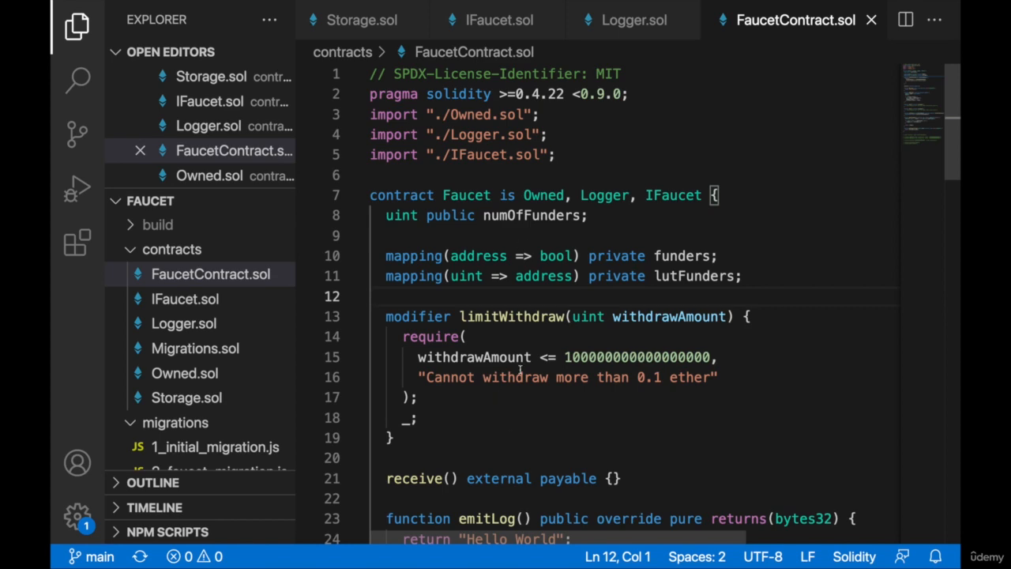
key(super+Tab)
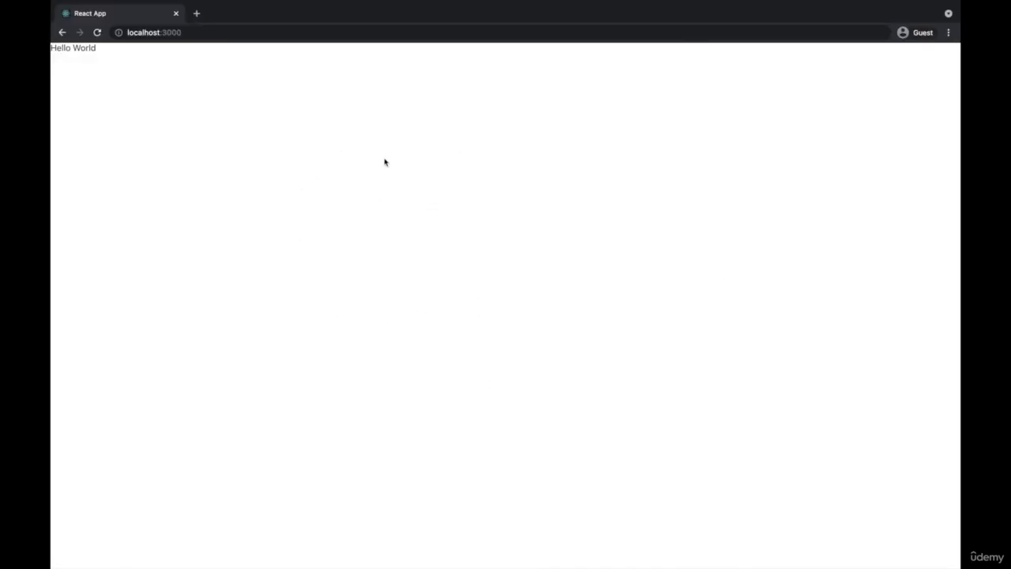
key(super+Tab)
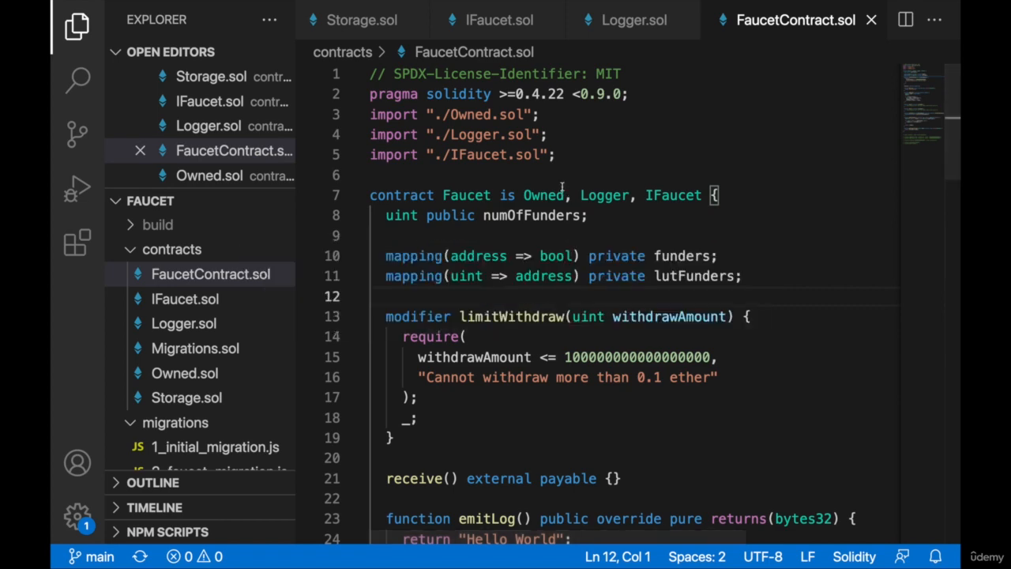
Step: Switch to Terminal and view the second faucet shell session with the latest withdraw transaction output
key(super+Tab)
click(584, 294)
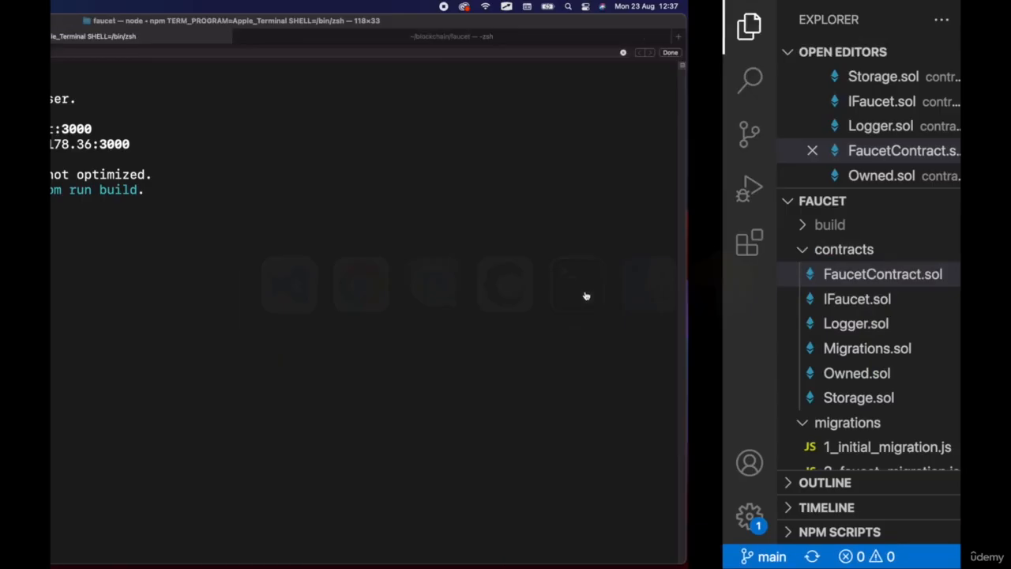
click(541, 37)
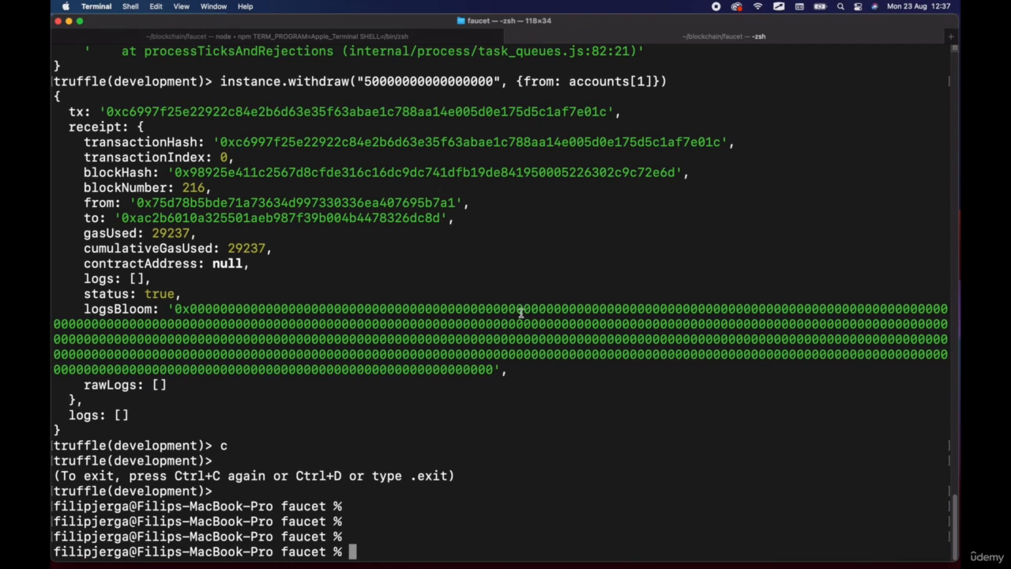
Step: Switch to Chrome to view the React app, and bring up Ganache to view its list of accounts
key(super+Tab)
click(444, 298)
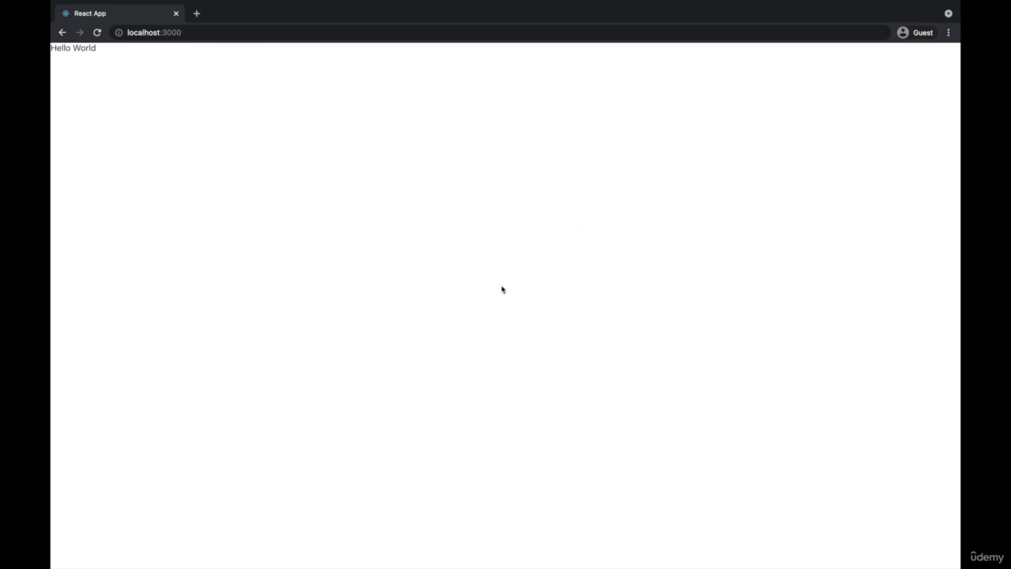
key(super+Tab)
key(super+Tab)
key(super+Tab)
key(super+Tab)
key(super+Tab)
key(super+Tab)
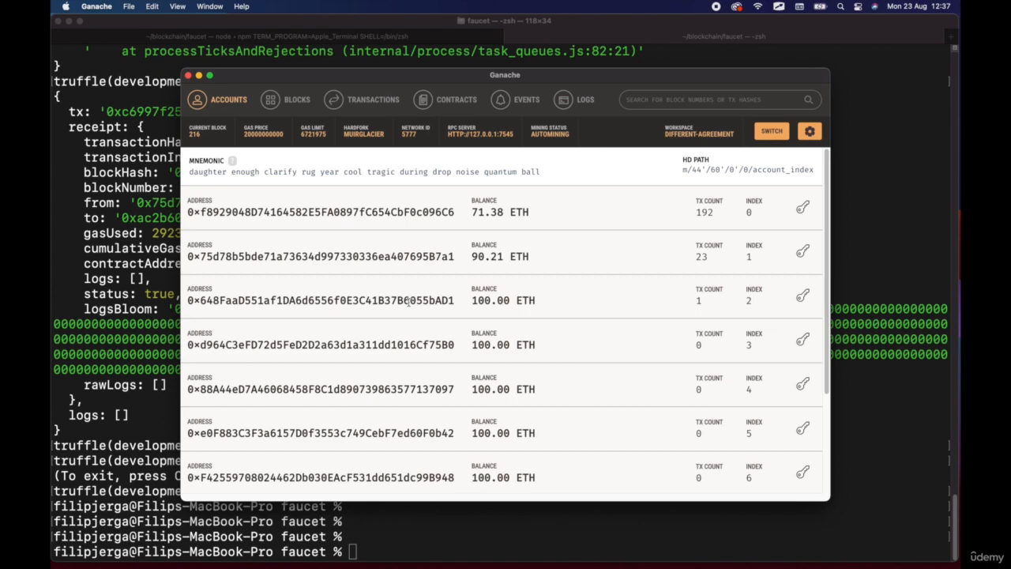
Step: Switch to the blank drawing canvas and sketch a large rectangle with the handwritten labels "Our PC" and "Server" above it
key(super+Tab)
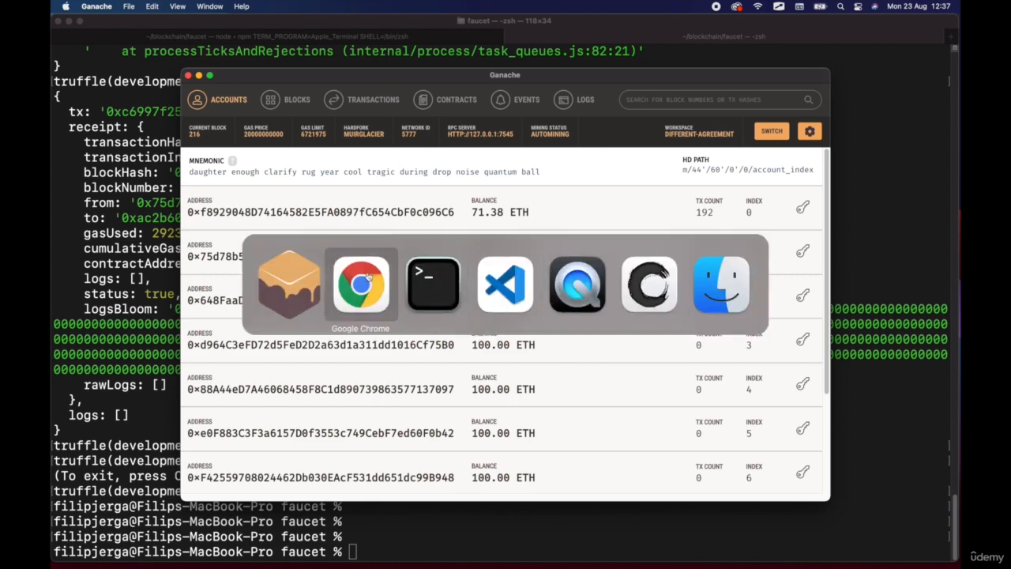
click(642, 293)
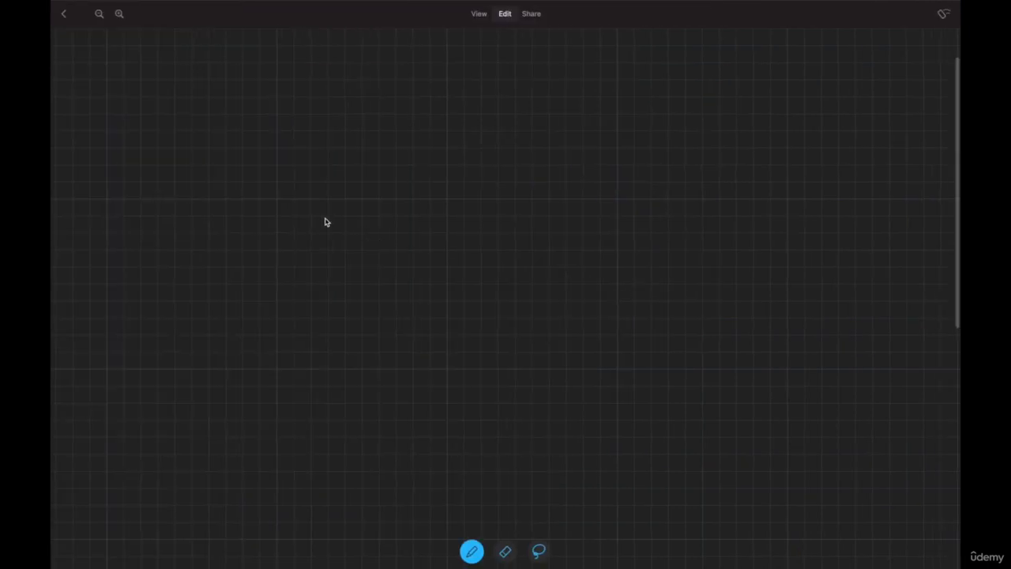
drag(338, 214, 413, 269)
key(super+z)
mouse_move(243, 361)
mouse_down()
mouse_move(254, 510)
mouse_move(522, 510)
mouse_move(525, 395)
mouse_move(492, 353)
mouse_move(266, 365)
mouse_move(247, 355)
mouse_up()
mouse_move(474, 313)
mouse_down()
mouse_move(461, 335)
mouse_move(506, 319)
mouse_move(544, 336)
mouse_up()
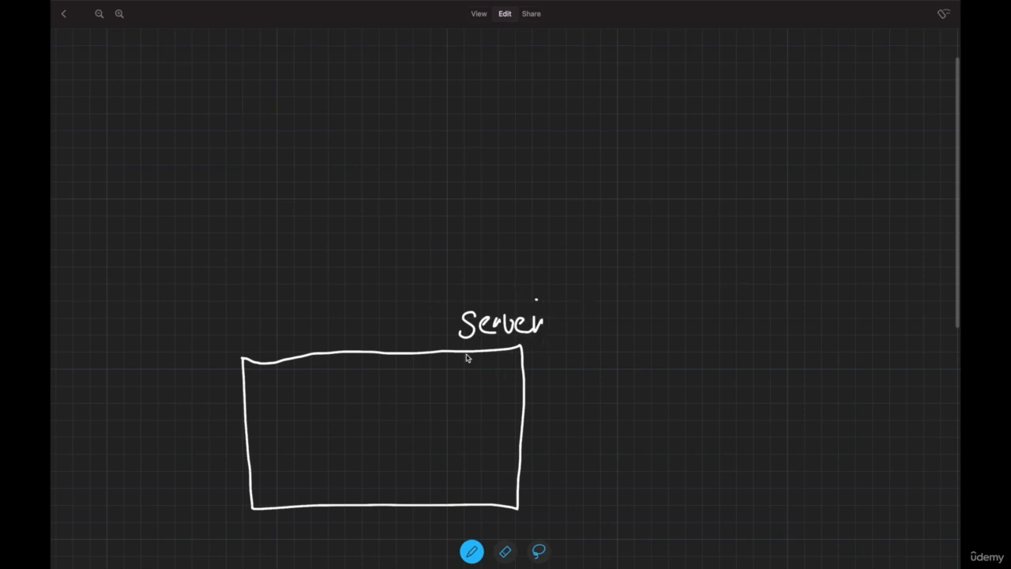
mouse_move(471, 291)
mouse_down()
mouse_move(474, 275)
mouse_move(500, 296)
mouse_up()
mouse_move(503, 283)
mouse_down()
mouse_move(505, 294)
mouse_move(527, 296)
mouse_move(521, 311)
mouse_move(548, 271)
mouse_move(564, 294)
mouse_up()
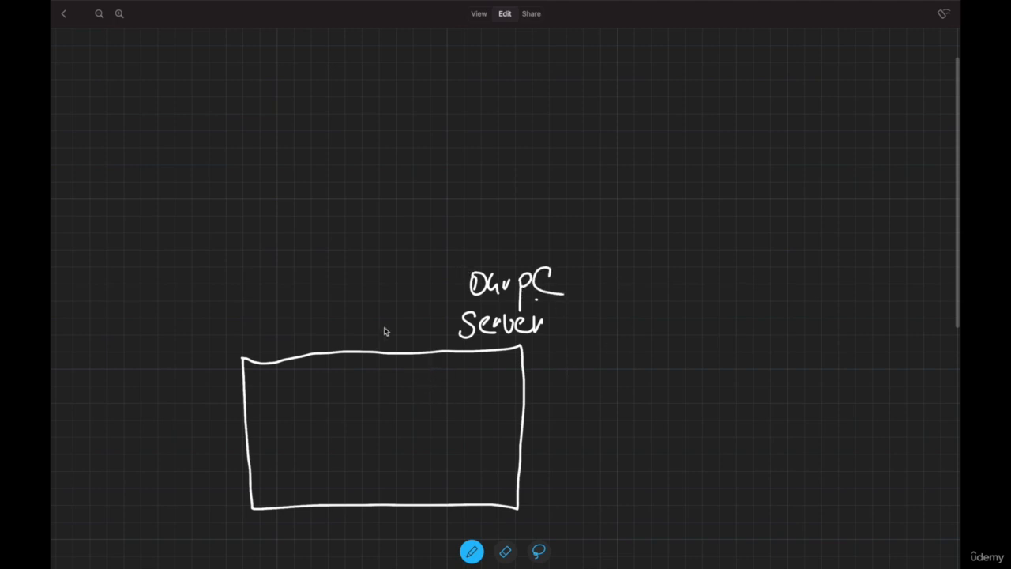
Step: Inside the server rectangle, draw an ellipse containing "Node" with "Ganache" written above it and an arrow leading down out of the box
mouse_move(359, 398)
mouse_down()
mouse_move(287, 435)
mouse_move(435, 417)
mouse_move(369, 397)
mouse_move(332, 432)
mouse_move(368, 417)
mouse_move(387, 432)
mouse_up()
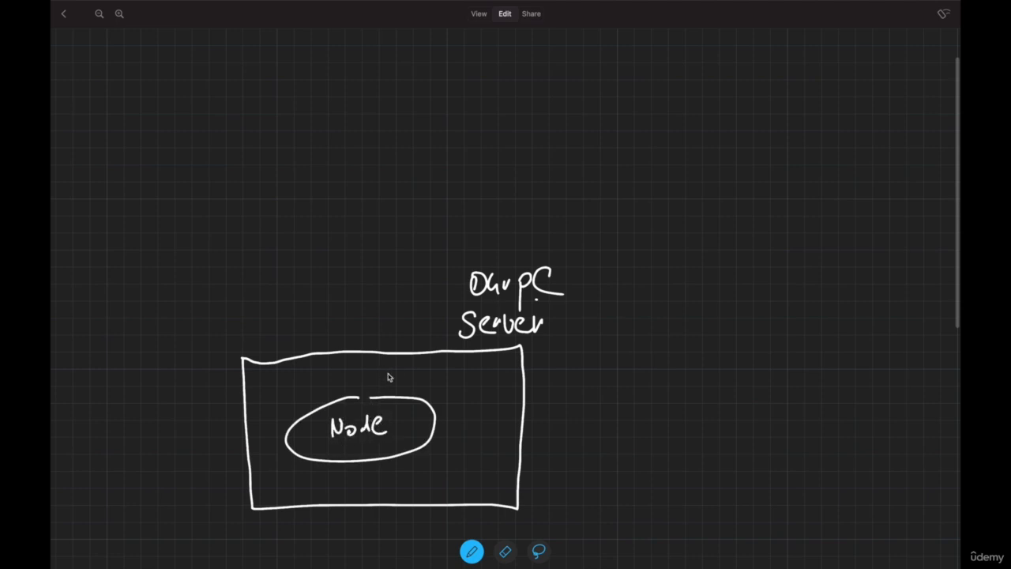
mouse_move(349, 368)
mouse_down()
mouse_move(358, 382)
mouse_move(440, 376)
mouse_up()
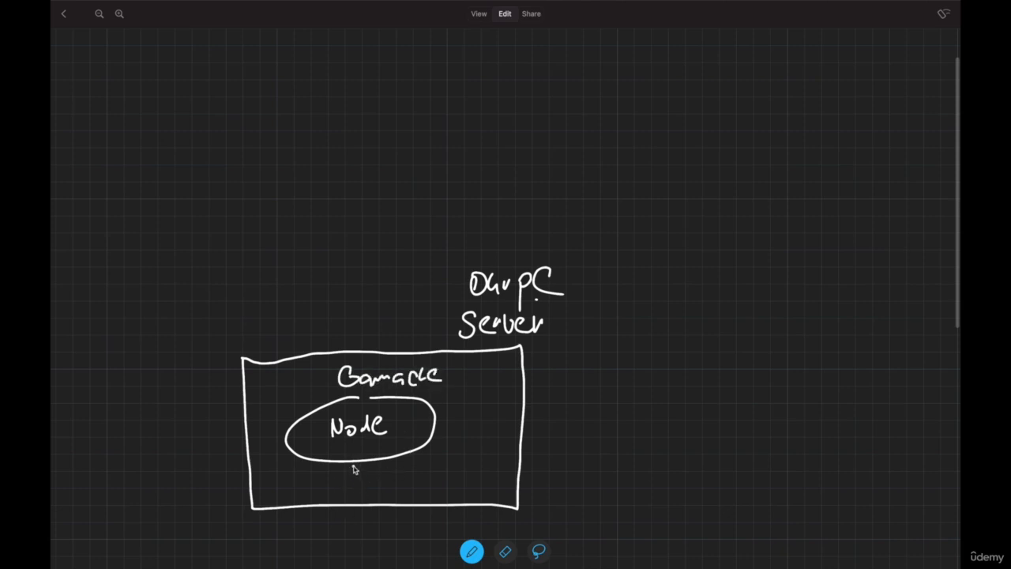
drag(354, 467, 373, 542)
Step: Below the node's arrow, draw a chain of four blocks linked by arrows and surround it with a dashed outline
scroll(373, 489, down, 5)
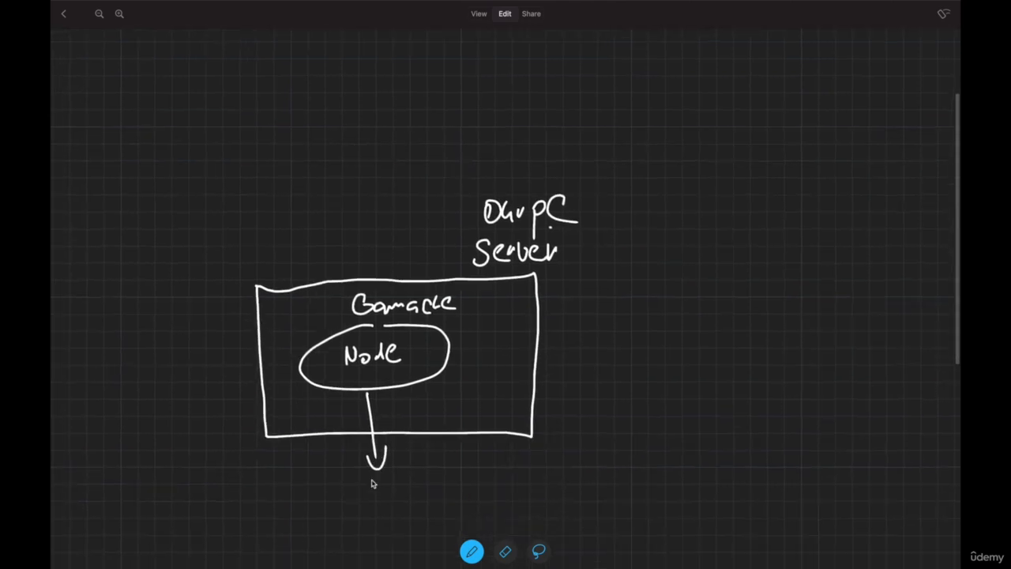
mouse_move(340, 474)
mouse_down()
mouse_move(375, 459)
mouse_move(379, 479)
mouse_move(430, 460)
mouse_move(437, 479)
mouse_move(472, 452)
mouse_move(520, 473)
mouse_move(528, 457)
mouse_move(599, 476)
mouse_move(614, 456)
mouse_move(654, 447)
mouse_move(653, 478)
mouse_move(700, 468)
mouse_move(687, 477)
mouse_up()
drag(597, 463, 598, 484)
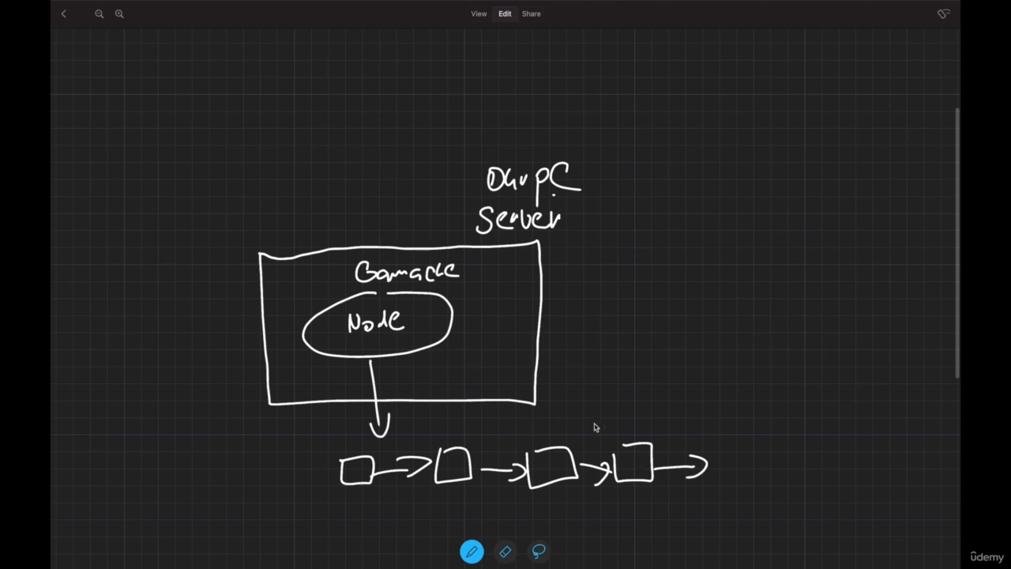
mouse_move(316, 455)
mouse_down()
mouse_move(318, 479)
mouse_move(395, 510)
mouse_move(736, 507)
mouse_move(655, 415)
mouse_move(469, 427)
mouse_move(332, 443)
mouse_move(315, 453)
mouse_up()
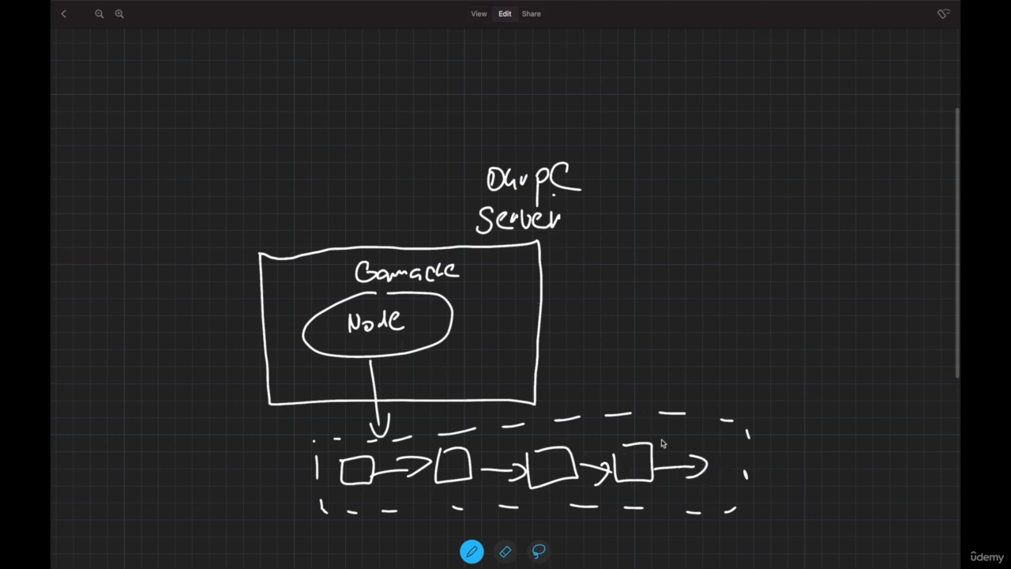
Step: Switch to Ganache and look through its mined blocks and its transactions
key(super+Tab)
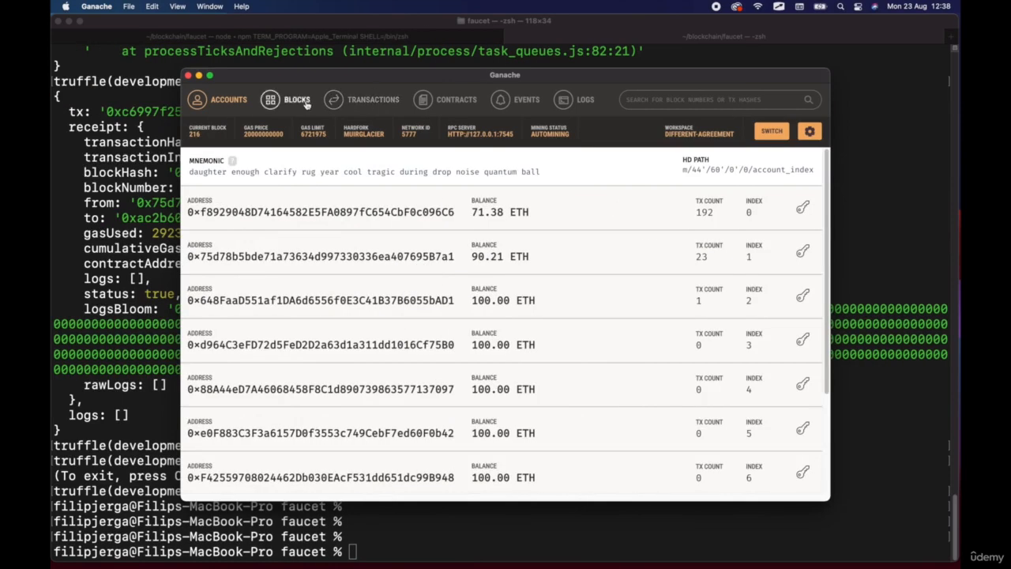
click(297, 100)
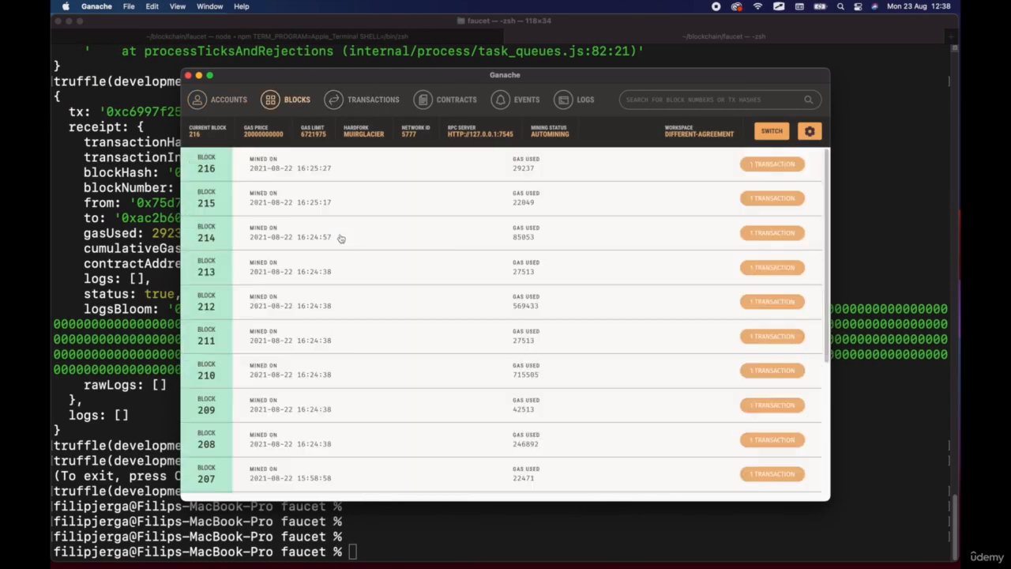
click(367, 99)
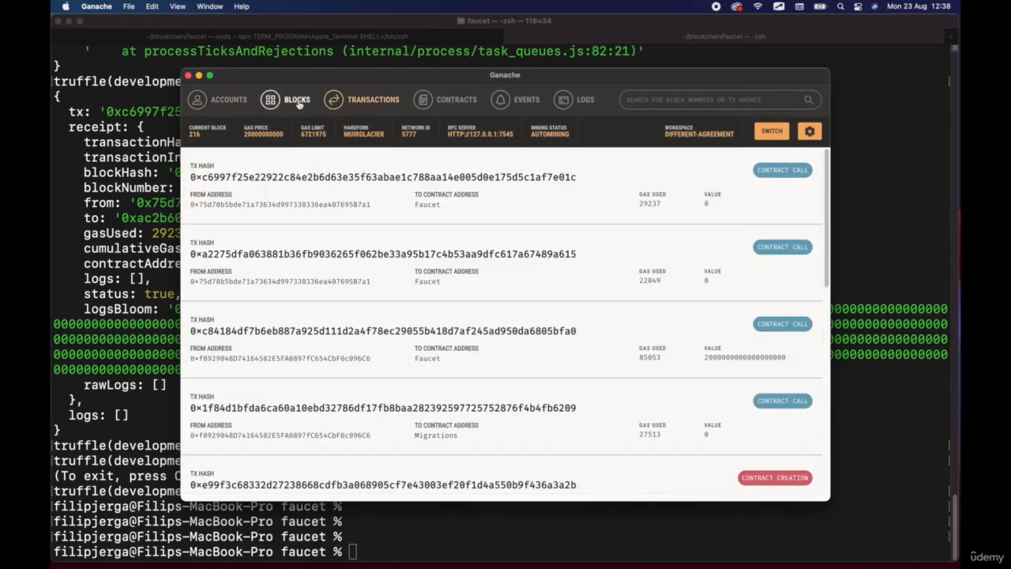
click(297, 101)
Step: Return to the diagram and draw a rectangle labelled "Browser" well above the server box
key(super+Tab)
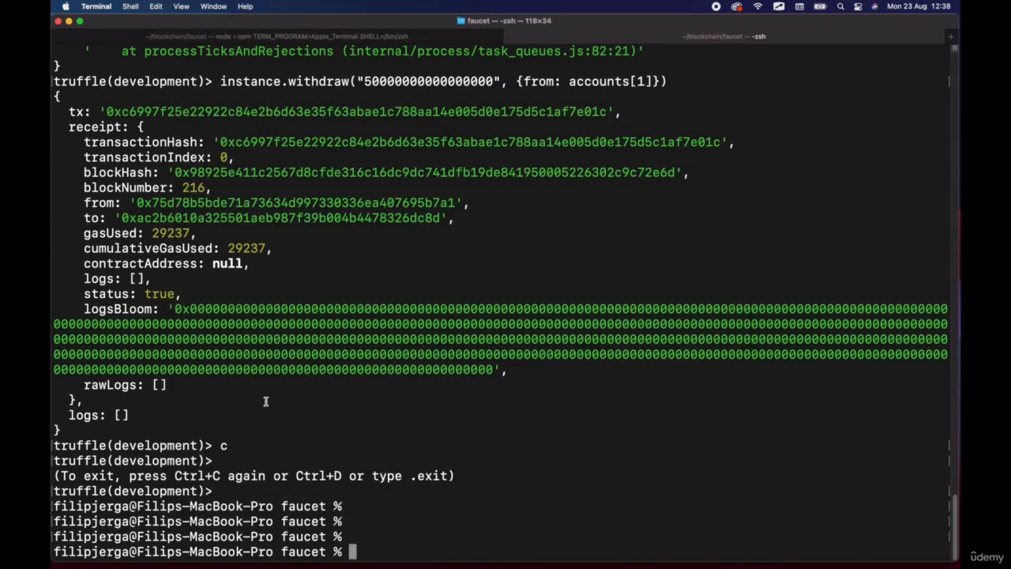
key(super+Tab)
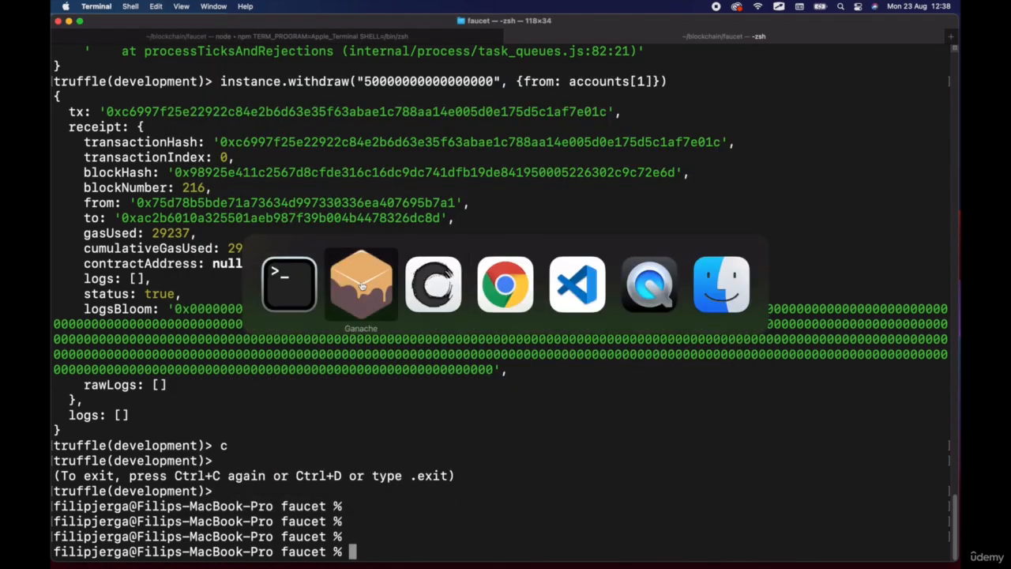
key(super+Tab)
key(Tab)
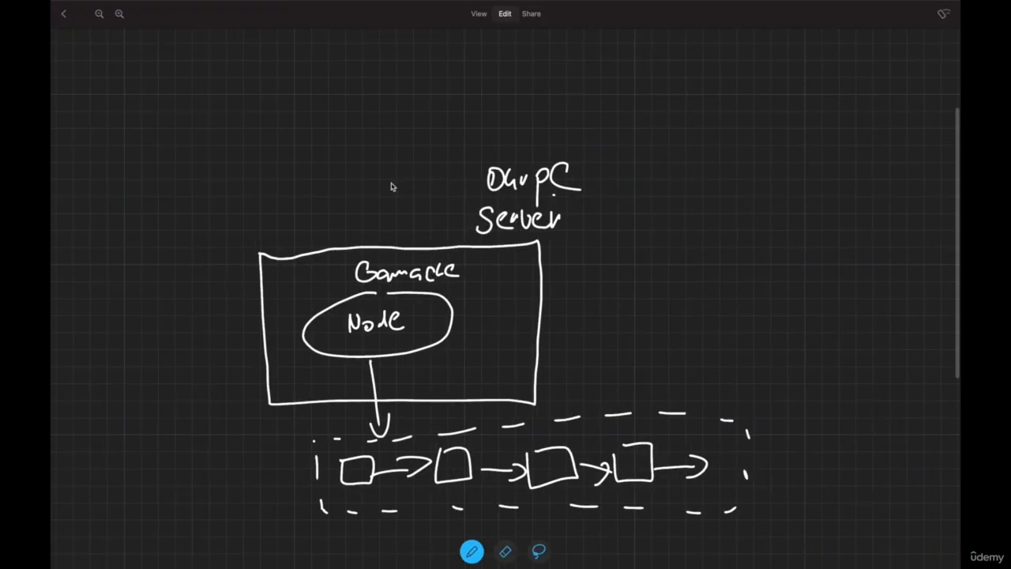
scroll(390, 197, up, 5)
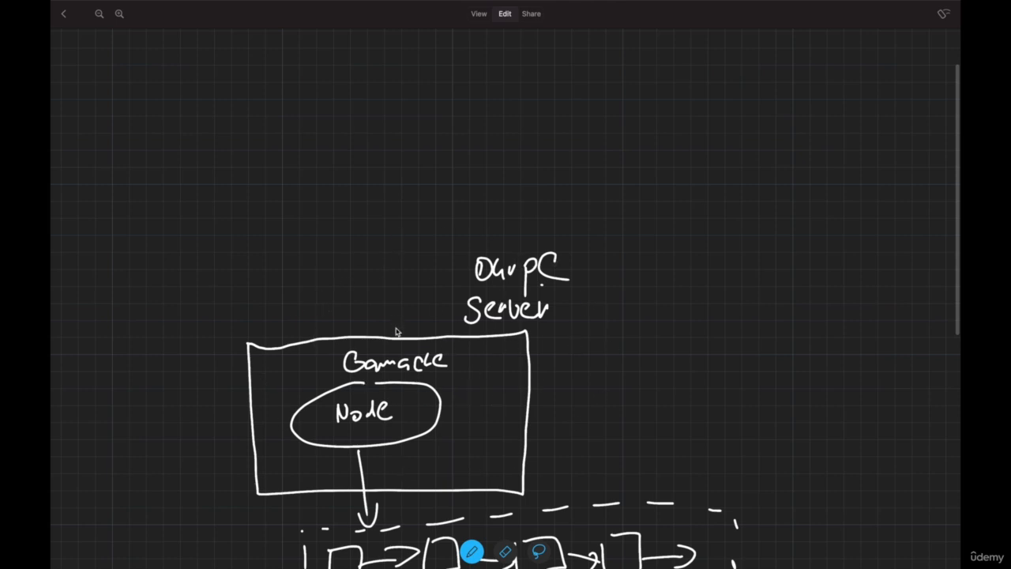
scroll(389, 163, up, 2)
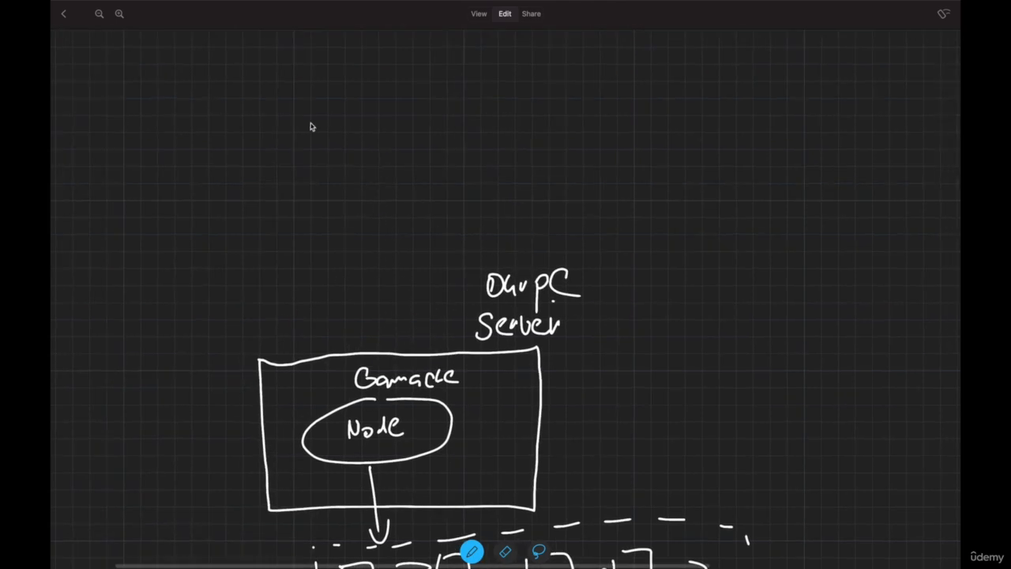
scroll(321, 110, down, 1)
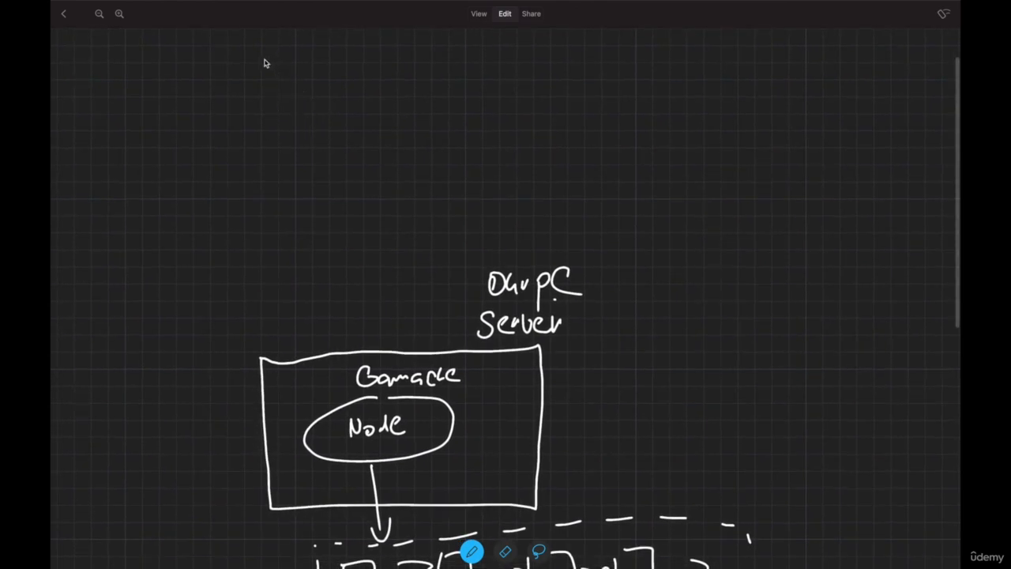
mouse_move(264, 53)
mouse_down()
mouse_move(261, 155)
mouse_move(496, 156)
mouse_move(540, 115)
mouse_move(540, 51)
mouse_move(269, 55)
mouse_up()
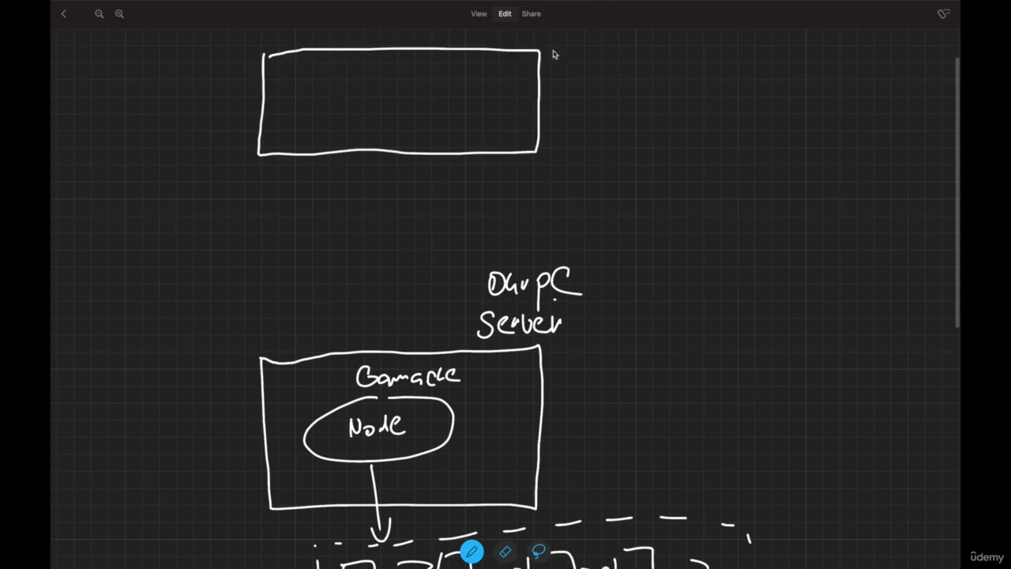
drag(557, 73, 555, 95)
mouse_move(552, 78)
mouse_down()
mouse_move(602, 79)
mouse_move(604, 92)
mouse_move(650, 71)
mouse_up()
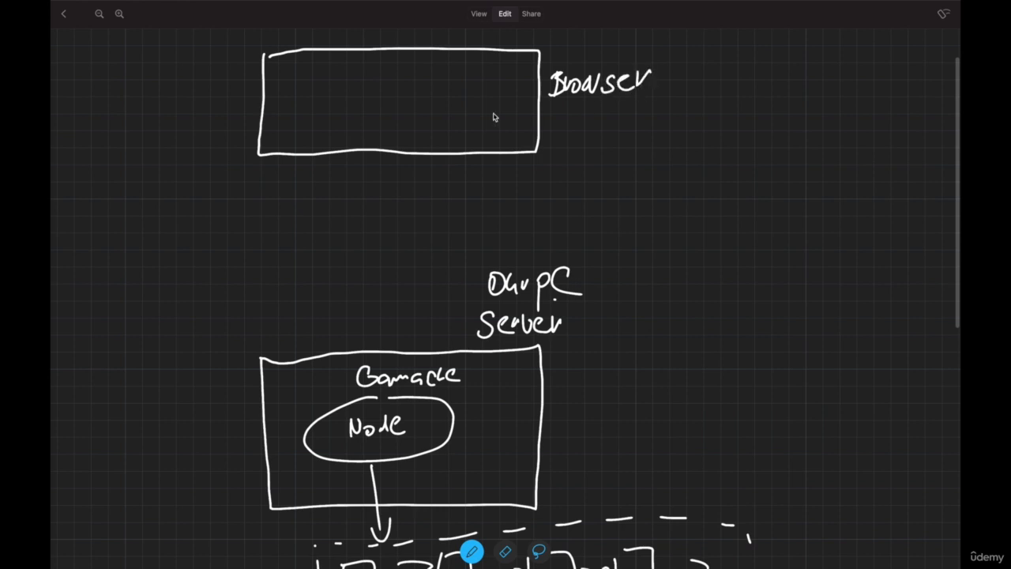
Step: Write "HTML / JS" inside the Browser rectangle
drag(348, 83, 349, 117)
drag(348, 100, 363, 99)
mouse_move(363, 82)
mouse_down()
mouse_move(362, 114)
mouse_move(384, 116)
mouse_move(401, 85)
mouse_move(425, 119)
mouse_move(455, 100)
mouse_move(450, 111)
mouse_up()
mouse_move(475, 79)
mouse_down()
mouse_move(493, 79)
mouse_move(477, 109)
mouse_up()
drag(512, 87, 498, 108)
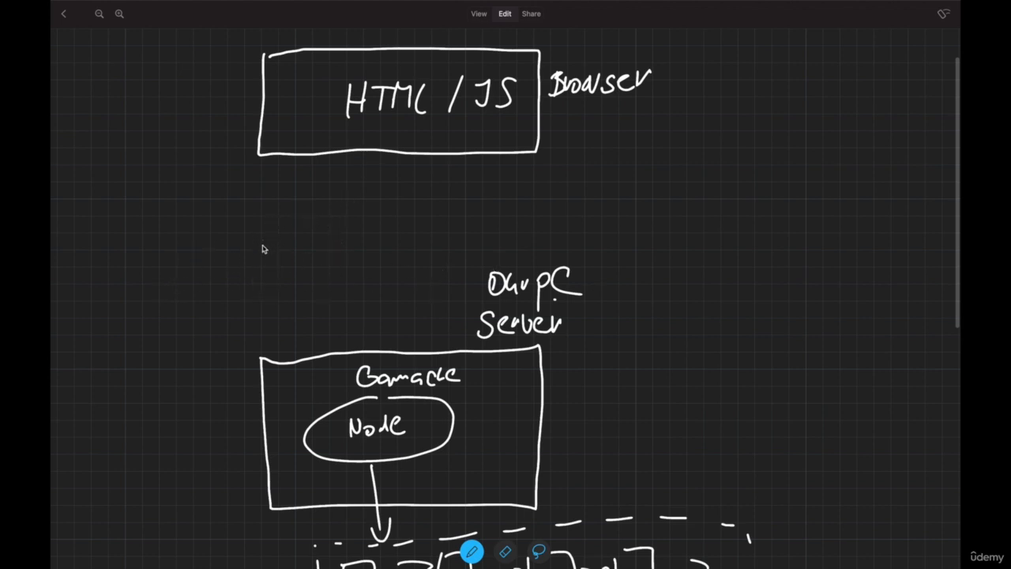
Step: Write "Metamask" between the Browser and server boxes and enclose it in an ellipse
mouse_move(263, 254)
mouse_down()
mouse_move(265, 228)
mouse_move(280, 253)
mouse_move(315, 242)
mouse_move(372, 253)
mouse_move(356, 239)
mouse_up()
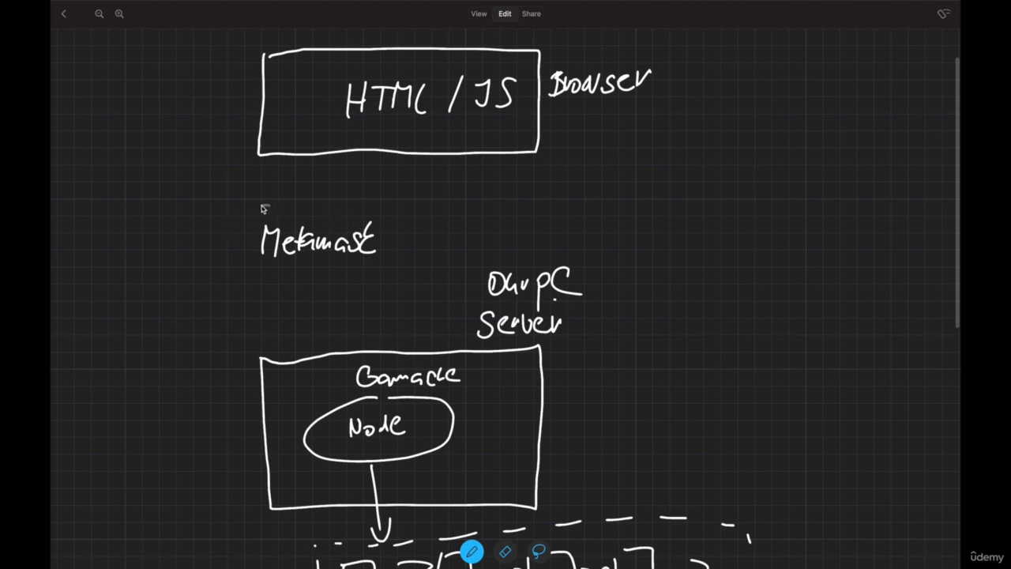
mouse_move(266, 207)
mouse_down()
mouse_move(304, 269)
mouse_move(426, 253)
mouse_up()
drag(377, 204, 269, 206)
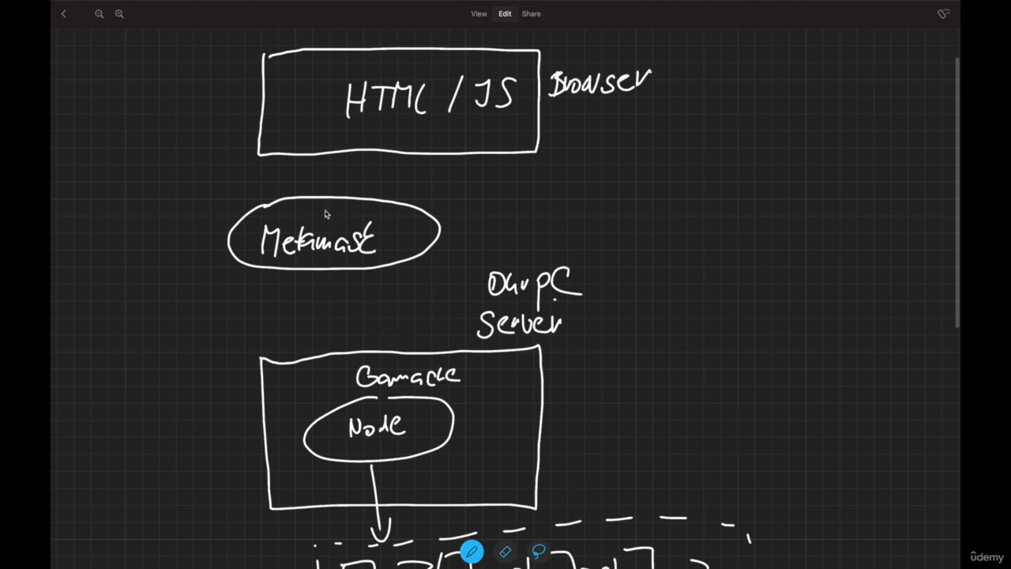
Step: Draw two-way arrows between the Browser box and Metamask labelled "web3.js", and between Metamask and the server box labelled "tx"
mouse_move(332, 162)
mouse_down()
mouse_move(314, 194)
mouse_move(337, 165)
mouse_move(349, 190)
mouse_move(364, 183)
mouse_up()
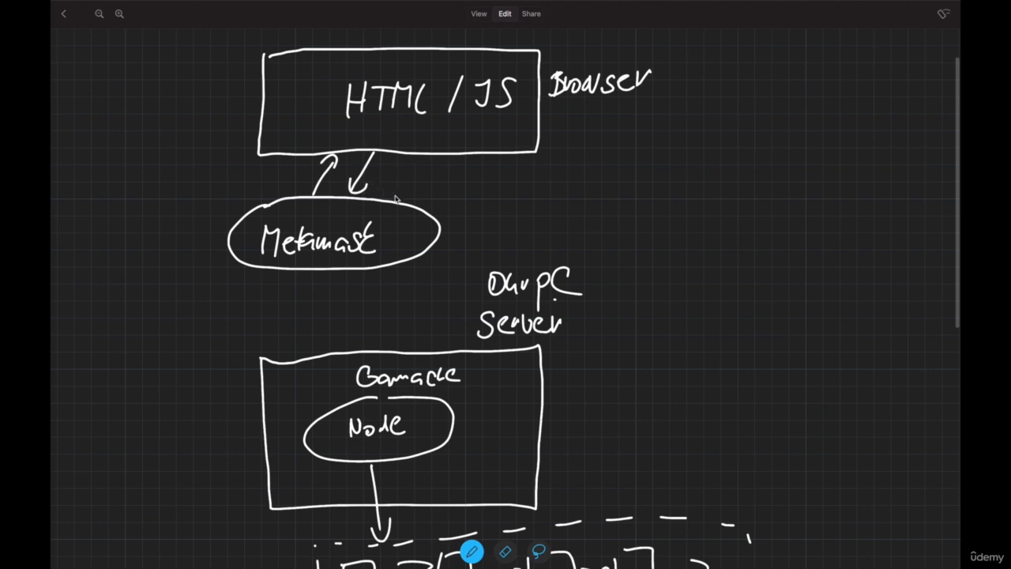
mouse_move(389, 174)
mouse_down()
mouse_move(425, 178)
mouse_move(433, 168)
mouse_move(440, 188)
mouse_move(476, 195)
mouse_move(490, 165)
mouse_move(496, 200)
mouse_up()
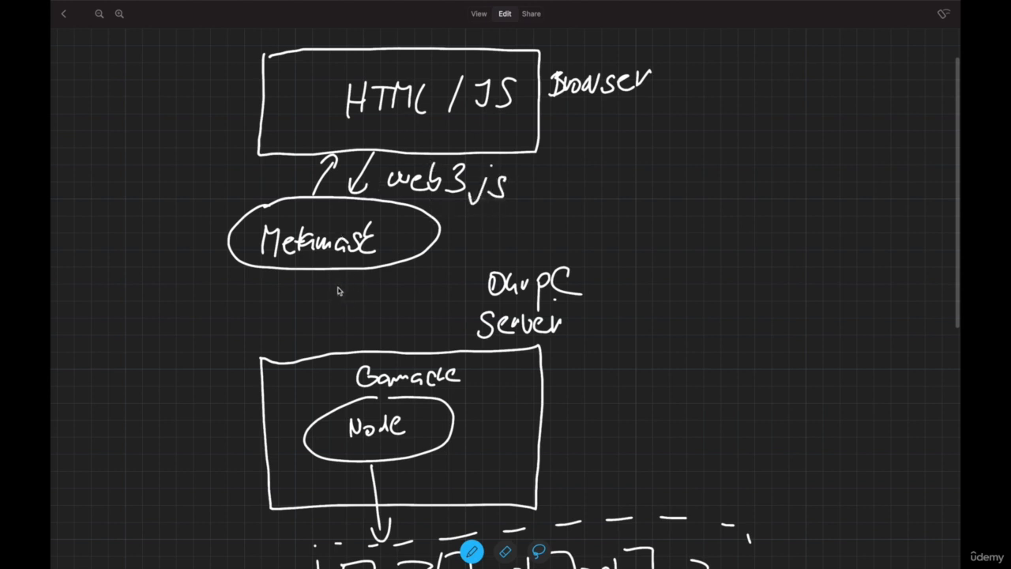
drag(310, 273, 345, 338)
drag(349, 272, 377, 338)
mouse_move(344, 284)
mouse_down()
mouse_move(358, 274)
mouse_move(370, 292)
mouse_up()
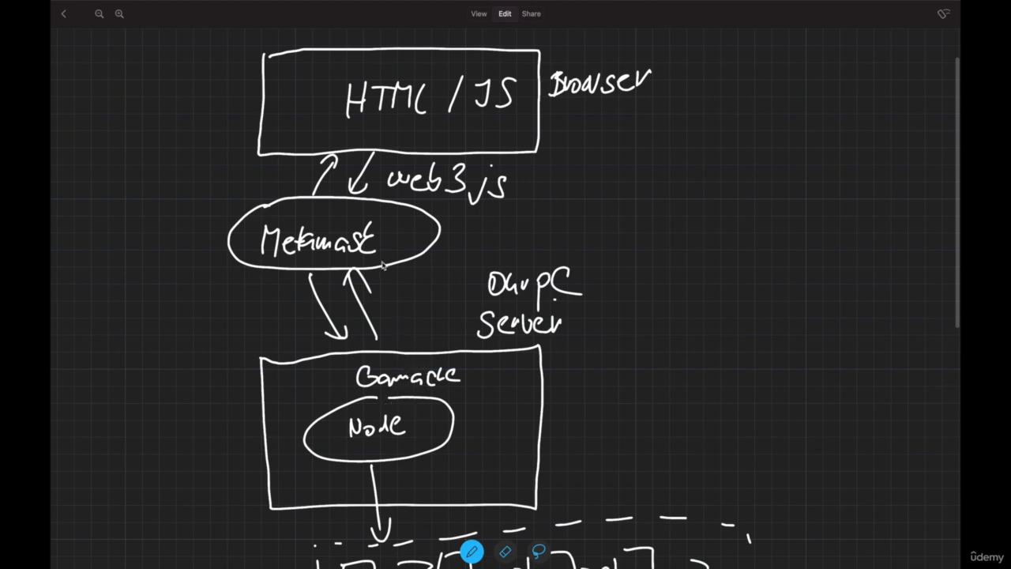
mouse_move(282, 303)
mouse_down()
mouse_move(277, 310)
mouse_move(290, 300)
mouse_move(300, 314)
mouse_up()
Step: Cross out the "Our PC" label above the server box and the "Ganache" label inside it
mouse_move(487, 283)
mouse_down()
mouse_move(574, 289)
mouse_move(504, 281)
mouse_move(513, 282)
mouse_up()
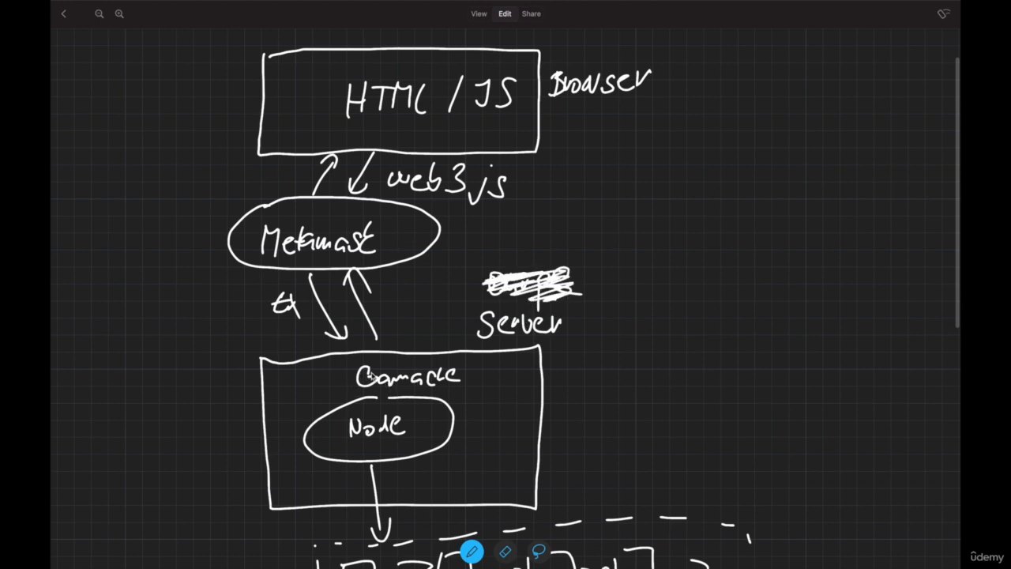
mouse_move(357, 376)
mouse_down()
mouse_move(383, 368)
mouse_move(452, 378)
mouse_up()
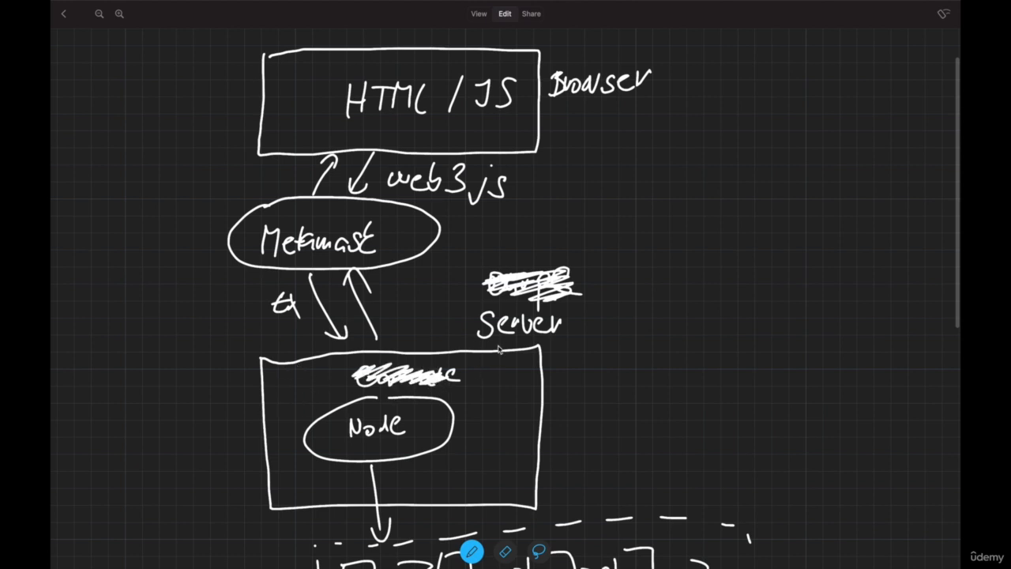
Step: Write "mainnet" and "testnet" inside the server box above the Node, and "Infura" beside the upward arrow to Metamask
mouse_move(457, 372)
mouse_down()
mouse_move(505, 376)
mouse_move(510, 385)
mouse_move(532, 367)
mouse_move(473, 404)
mouse_move(524, 401)
mouse_move(515, 414)
mouse_up()
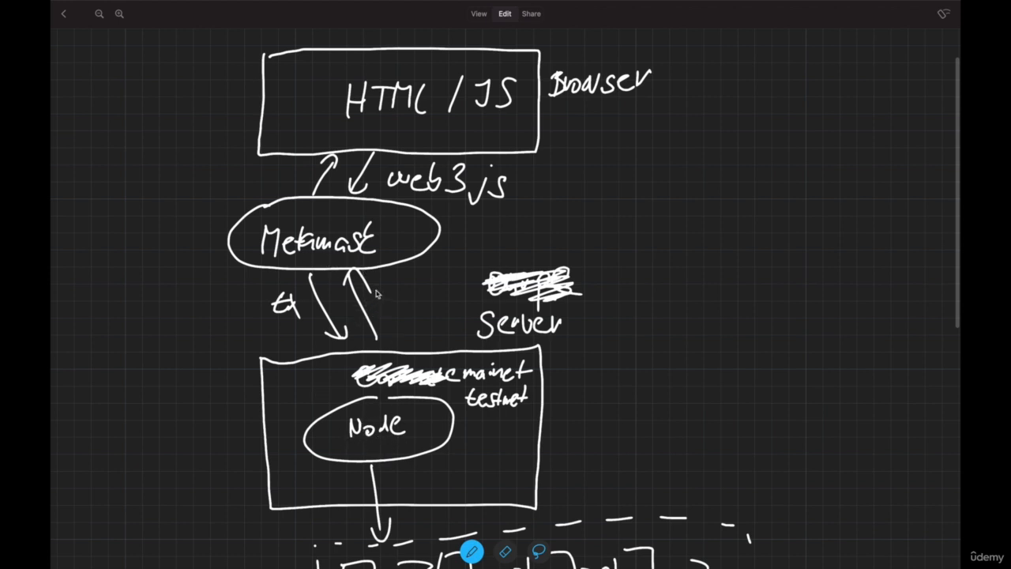
mouse_move(376, 294)
mouse_down()
mouse_move(383, 286)
mouse_move(379, 304)
mouse_move(398, 298)
mouse_move(387, 324)
mouse_move(401, 343)
mouse_move(405, 322)
mouse_up()
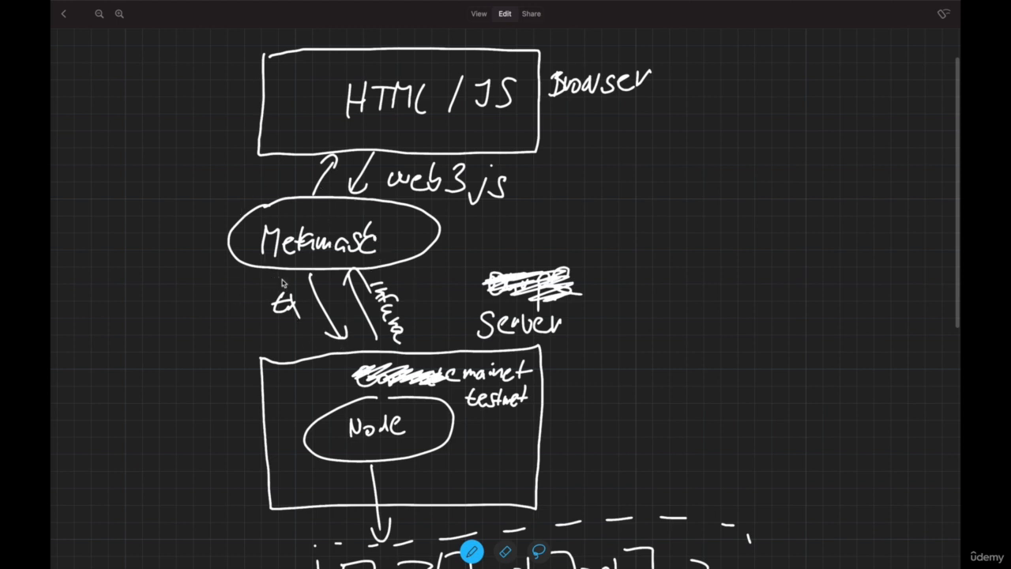
Step: Underline the "tx" label beside the arrow from Metamask to the server box
drag(271, 318, 297, 323)
scroll(402, 516, down, 5)
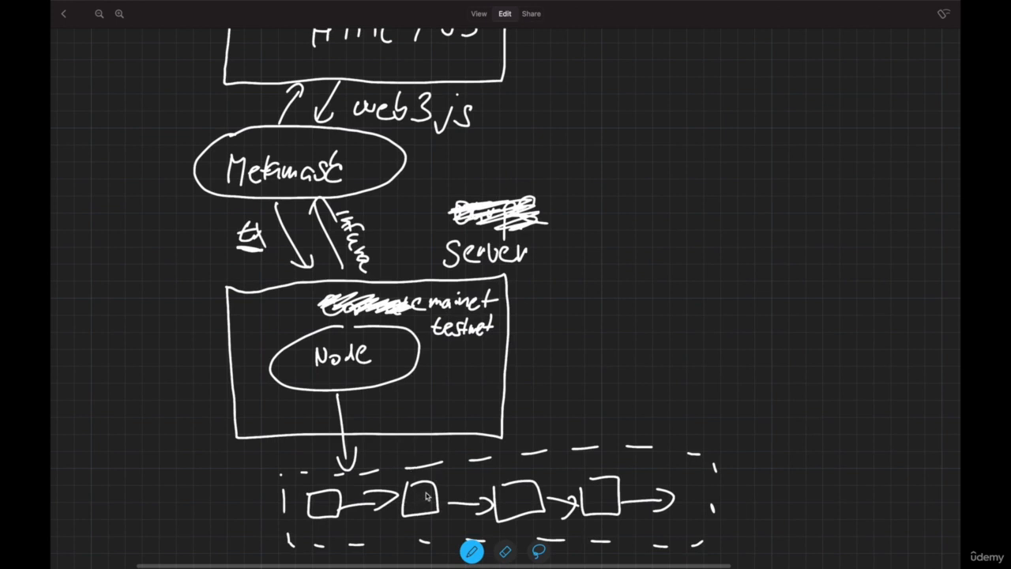
scroll(428, 496, left, 5)
scroll(428, 496, up, 3)
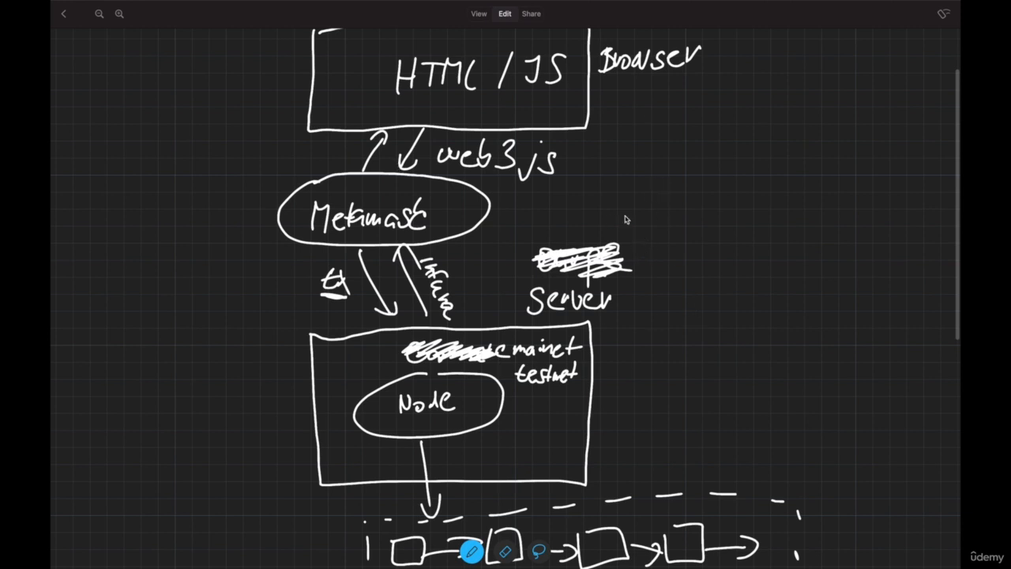
Step: Leave the diagram and launch Brave Browser
key(super+Tab)
key(super+Tab)
key(super+Tab)
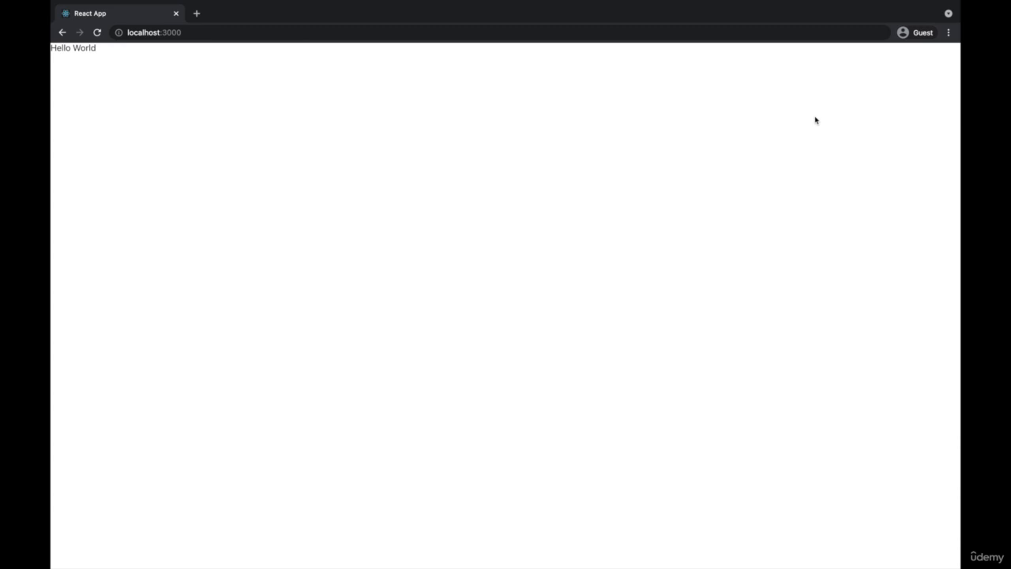
mouse_move(684, 545)
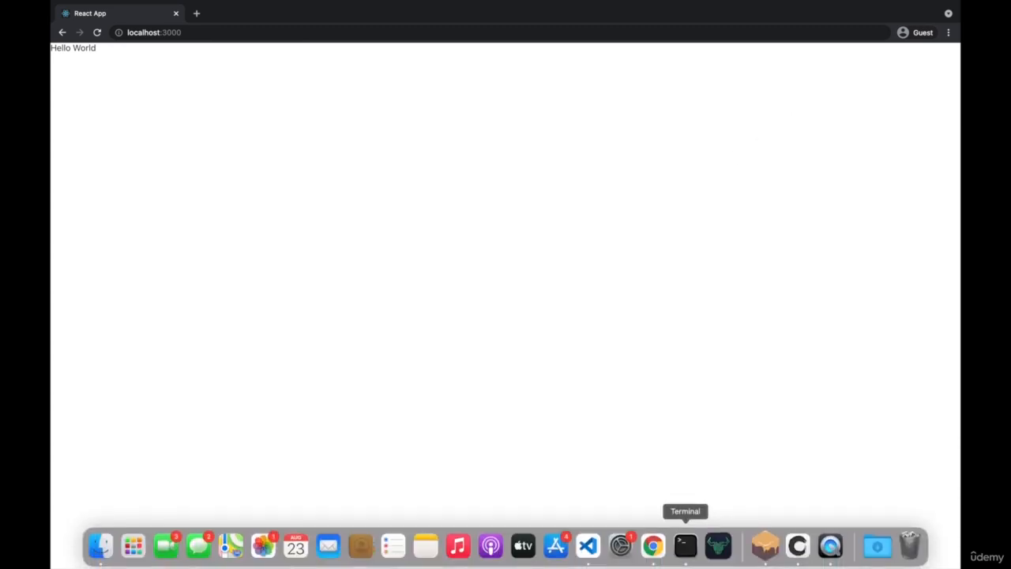
key(super+space)
text(brav)
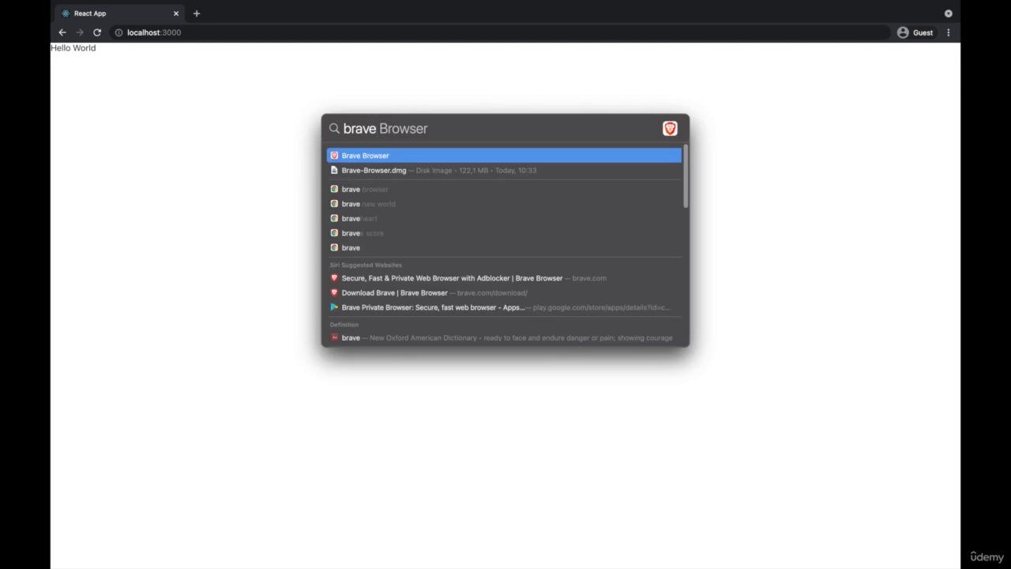
key(Return)
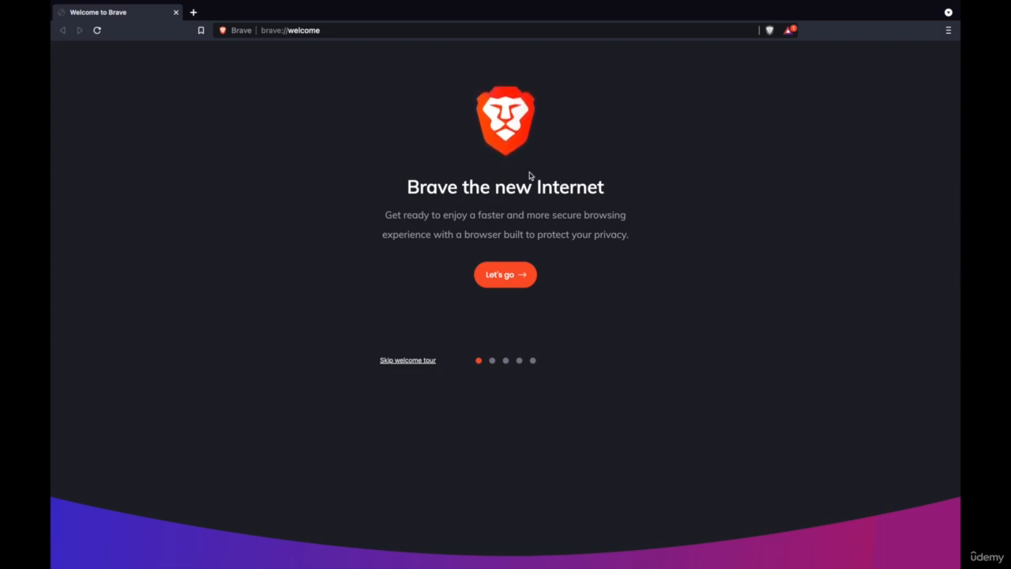
Step: Begin the welcome tour, but leave it for the browser's extensions page and go on to the Web Store
click(501, 274)
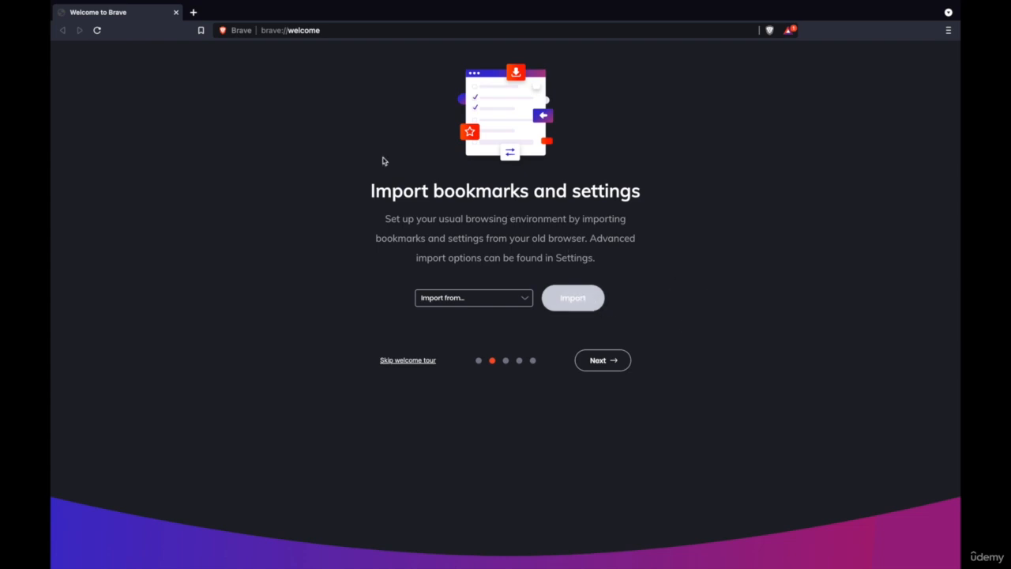
click(949, 31)
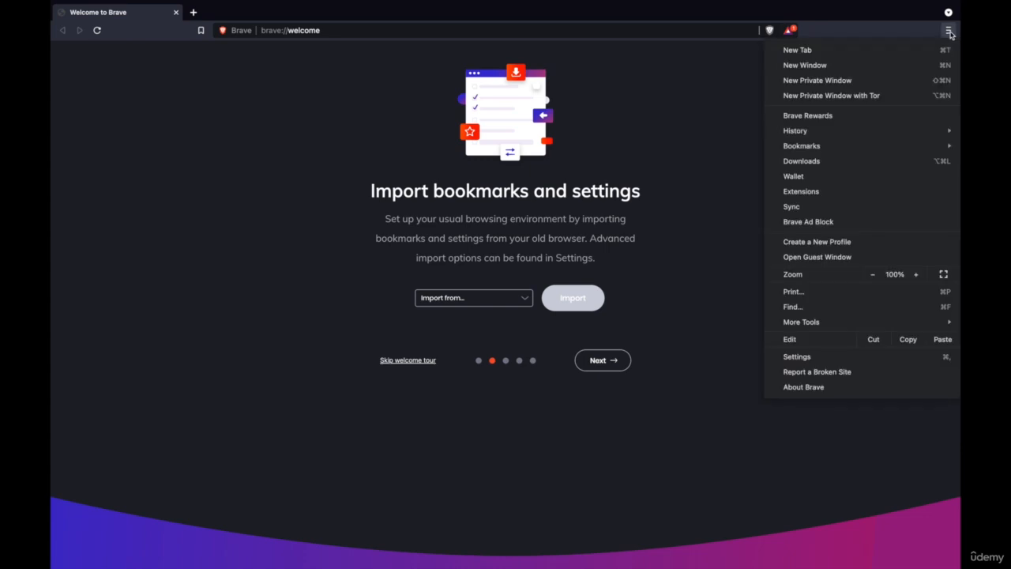
click(812, 193)
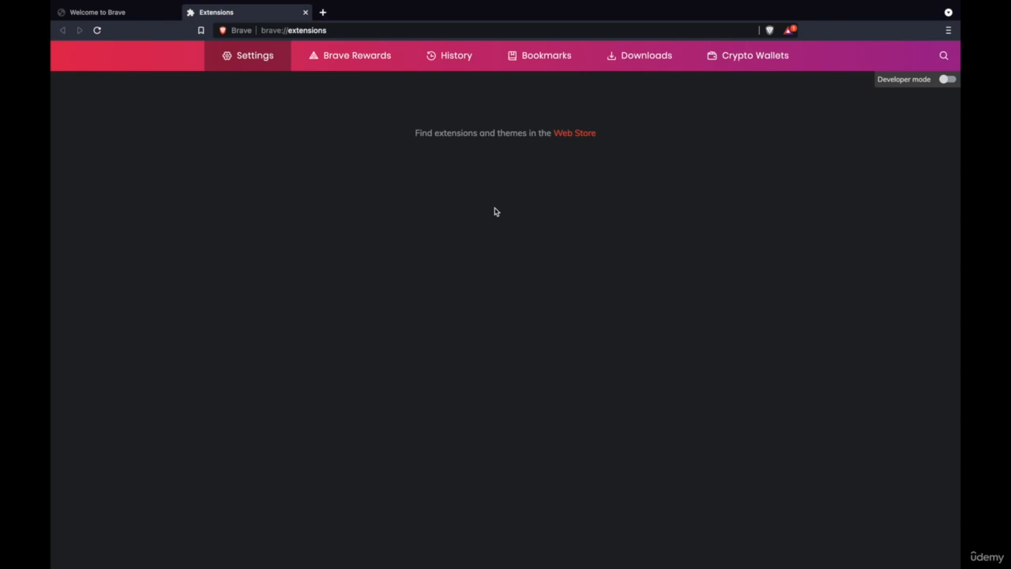
click(579, 131)
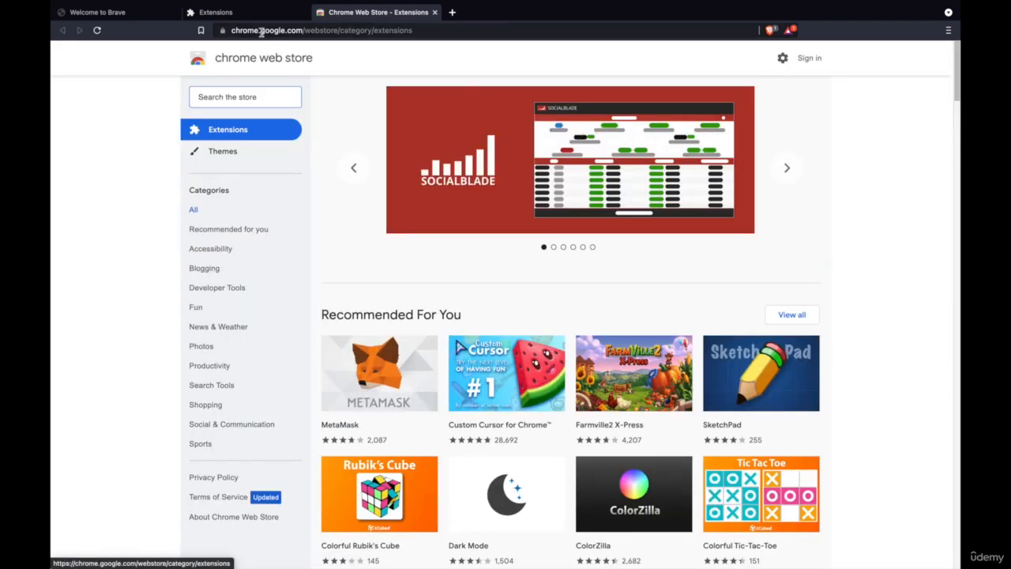
Step: Search the Chrome Web Store for "metamask" and open the MetaMask extension offered by metamask.io
click(231, 96)
text(metamask)
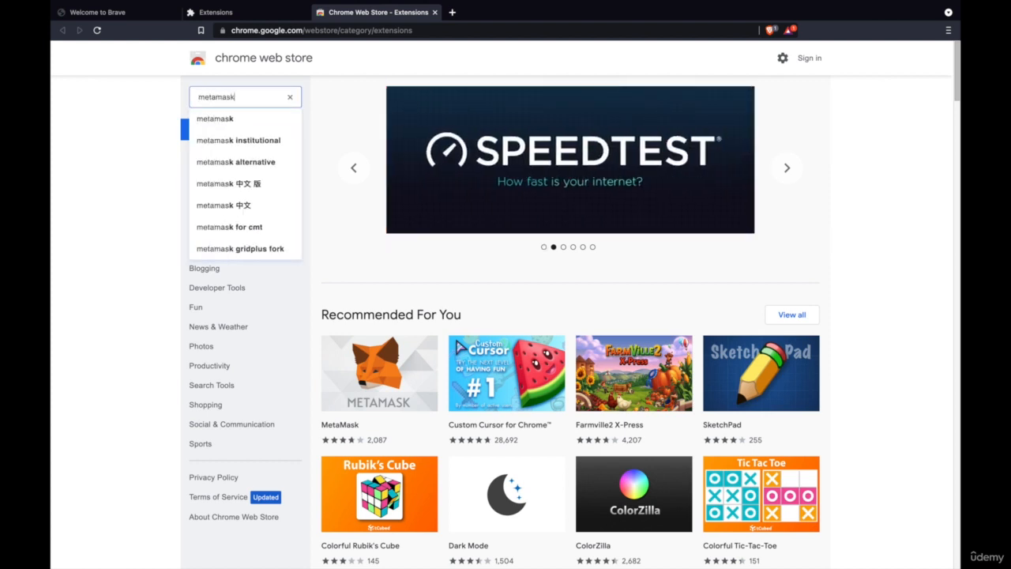
key(Return)
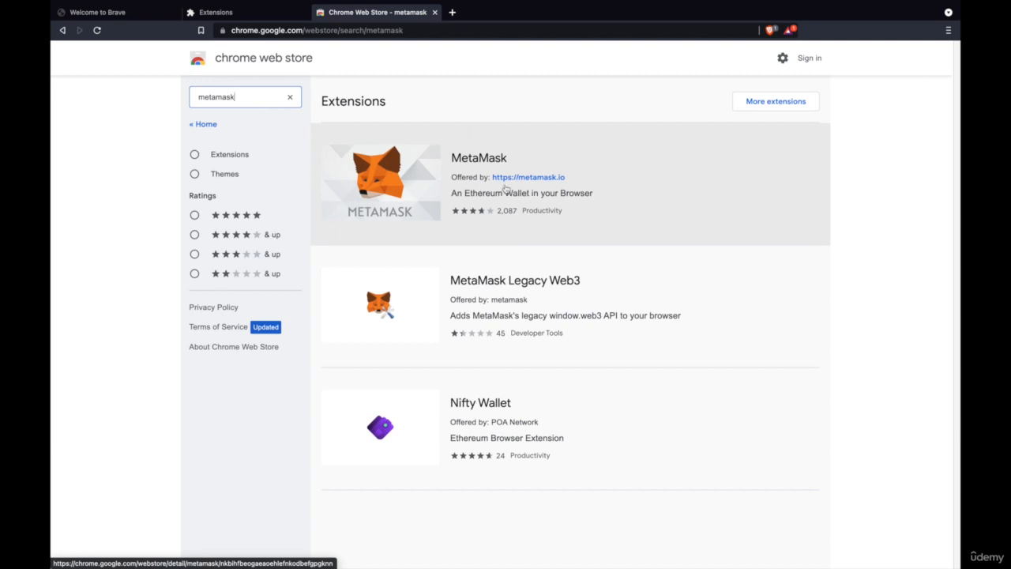
click(656, 196)
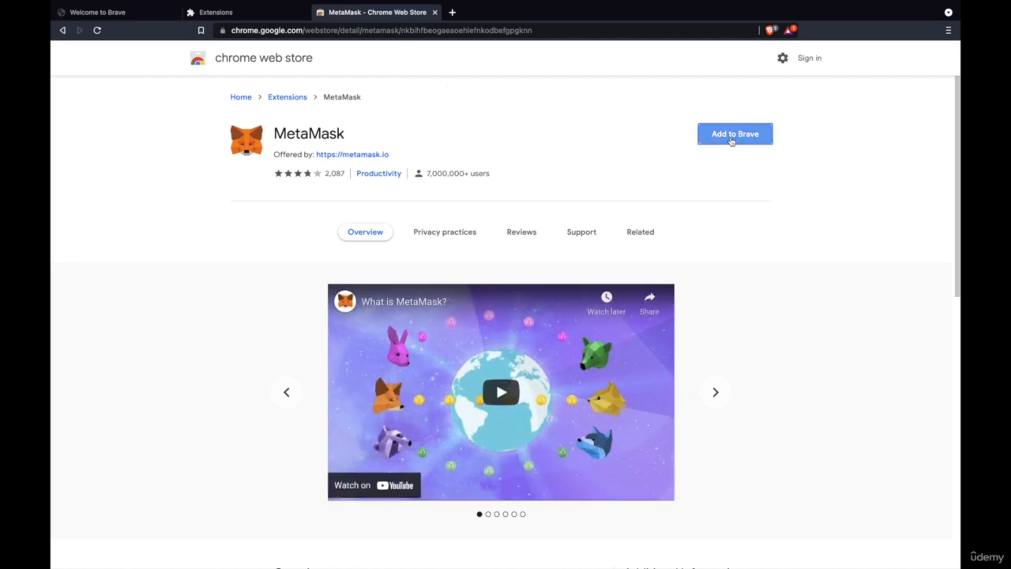
Step: Add the MetaMask extension to Brave and close the Web Store and Extensions pages
click(731, 137)
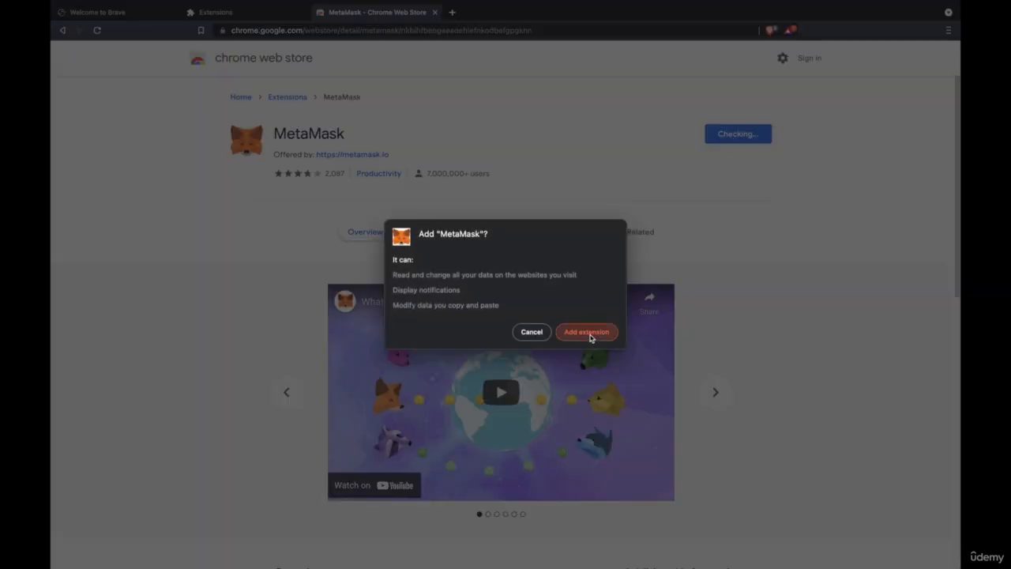
click(591, 338)
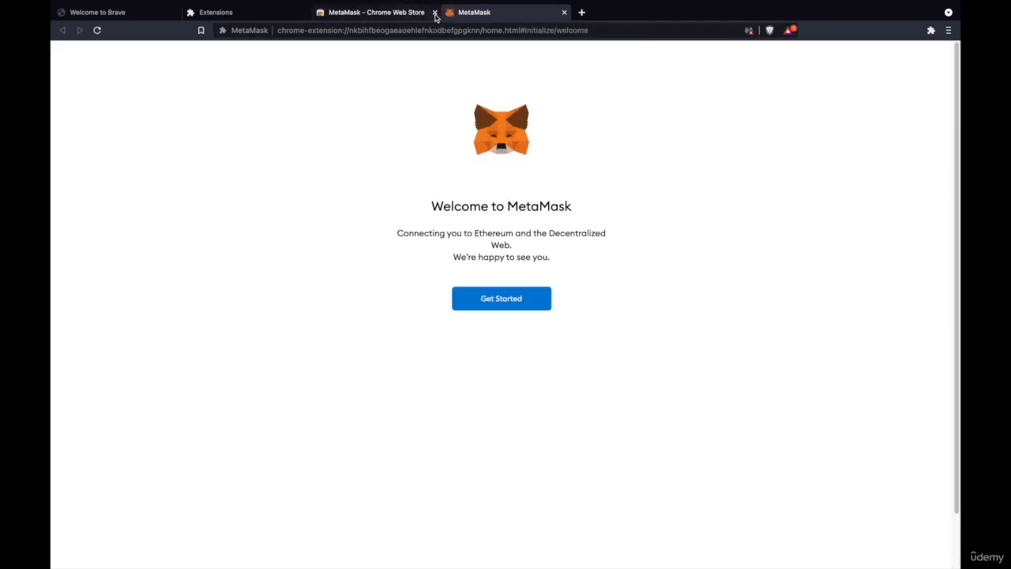
click(434, 13)
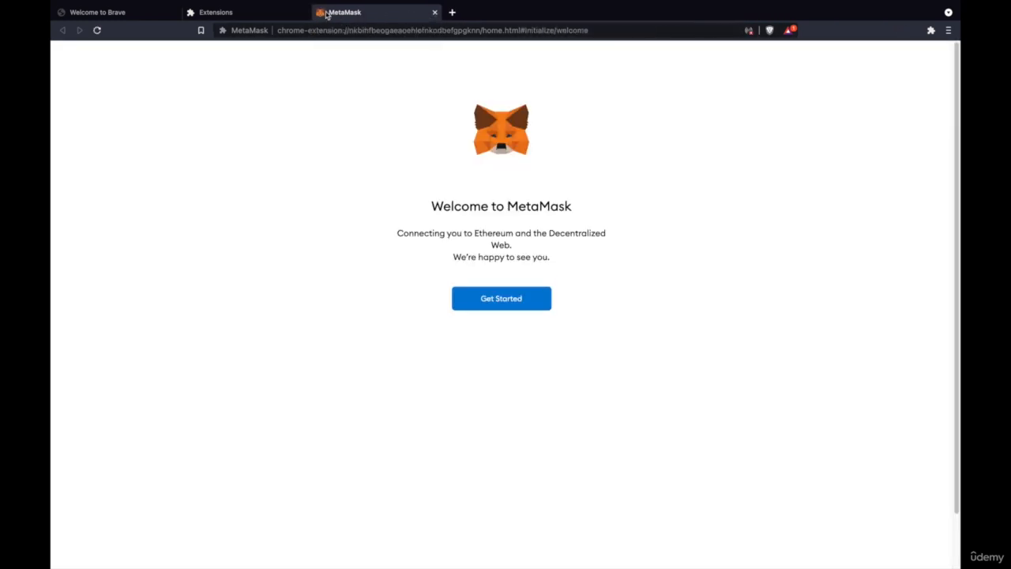
click(305, 13)
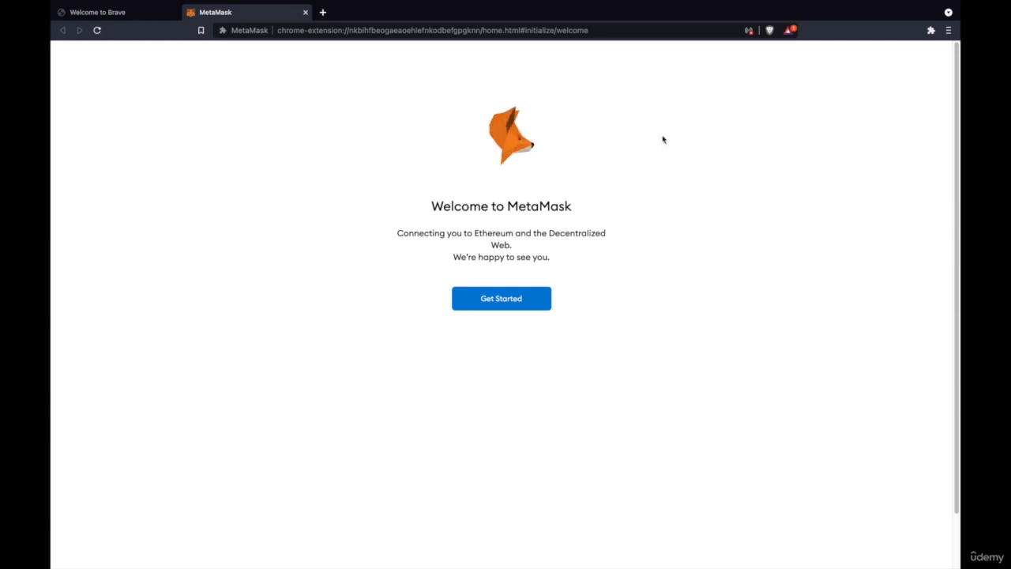
Step: Start the MetaMask setup by choosing to create a new wallet and declining the usage data collection
click(514, 300)
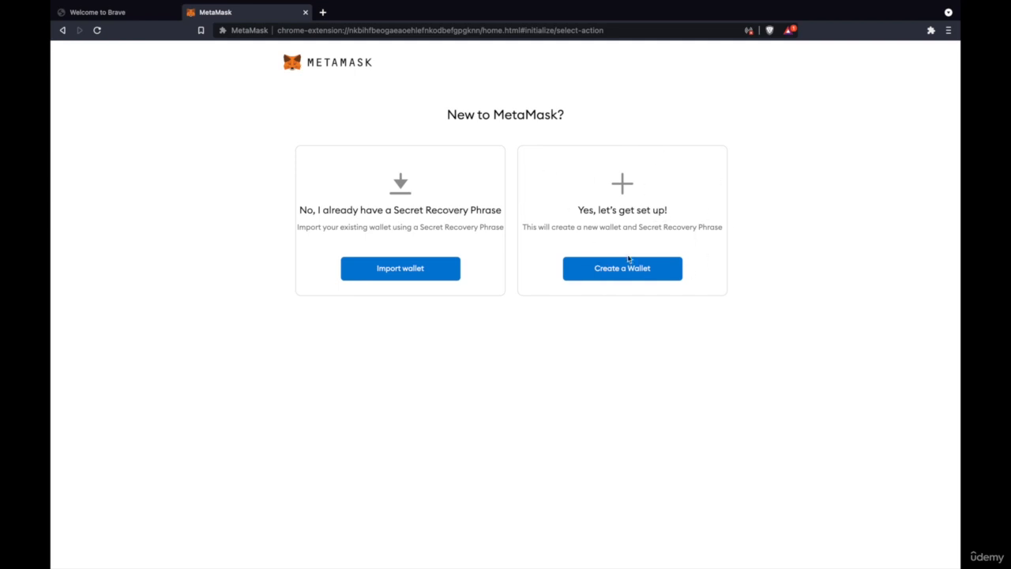
click(624, 270)
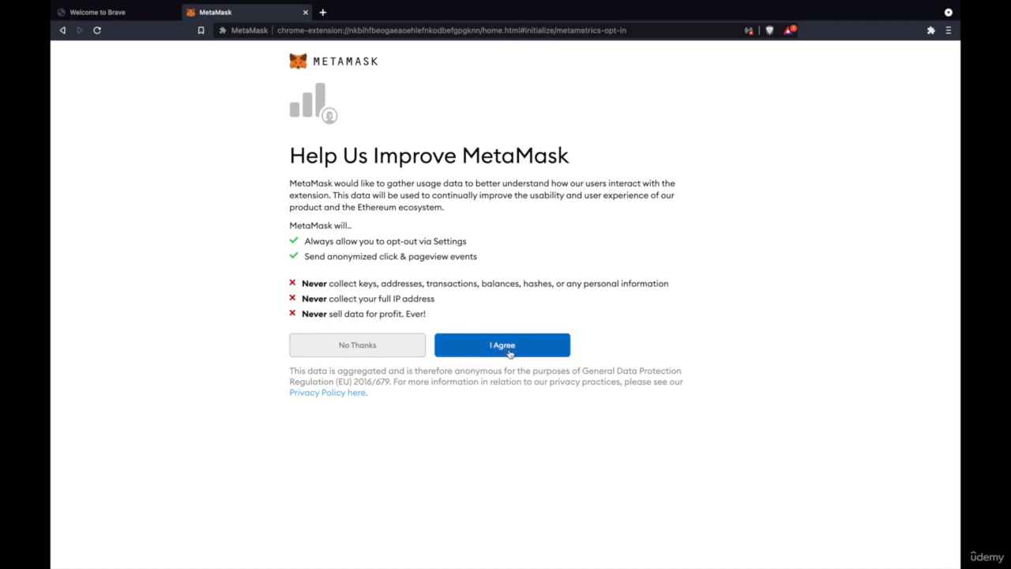
click(390, 353)
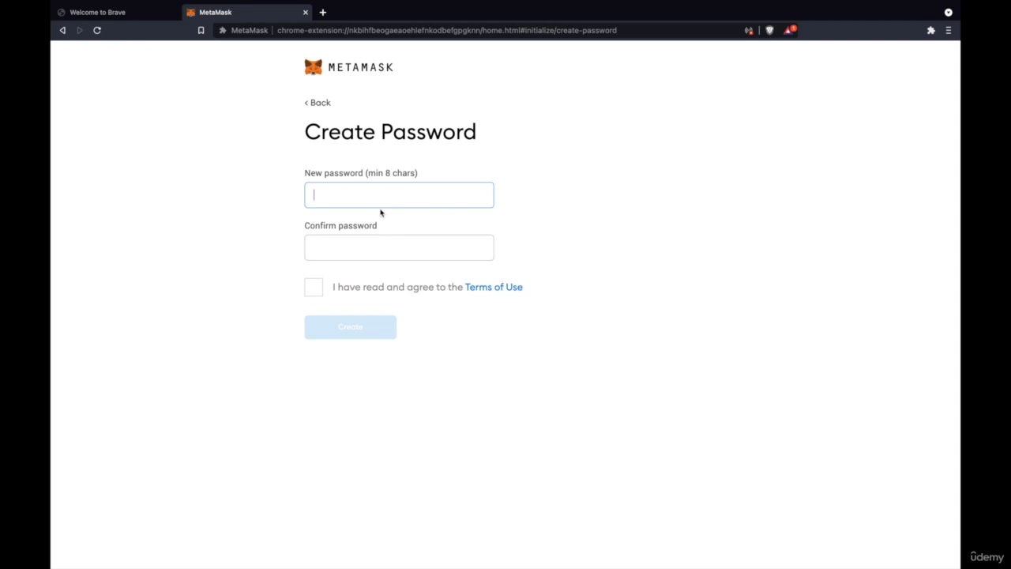
Step: Enter and confirm the new wallet password, agree to the Terms of Use and create the wallet
text(•••••••)
key(Tab)
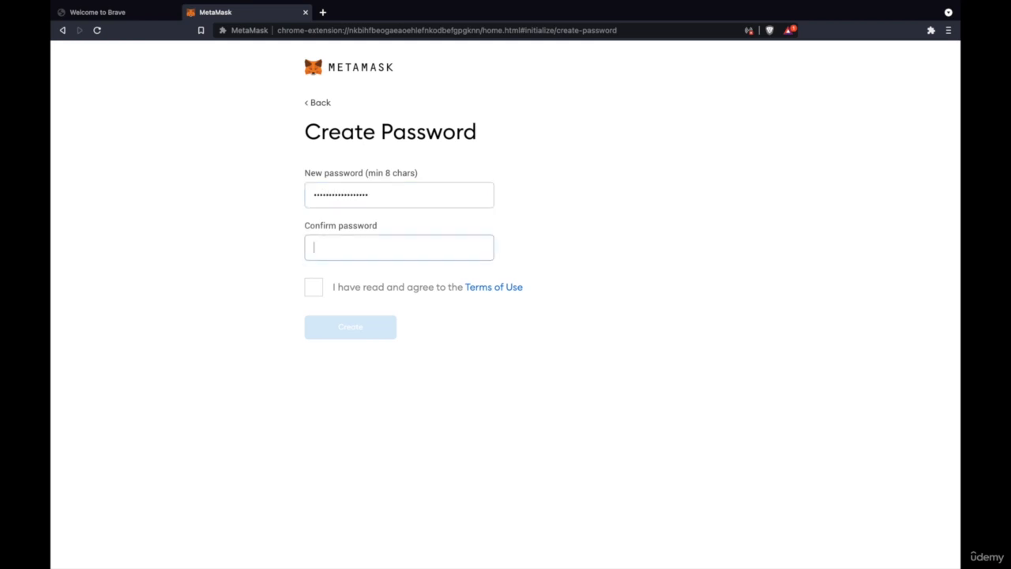
text(••••••••••••••)
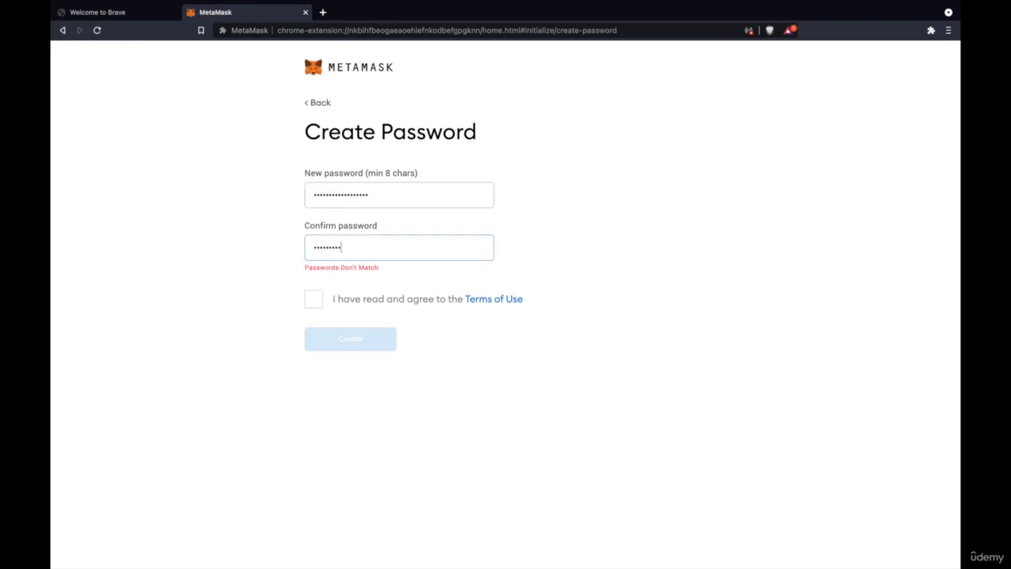
text(••)
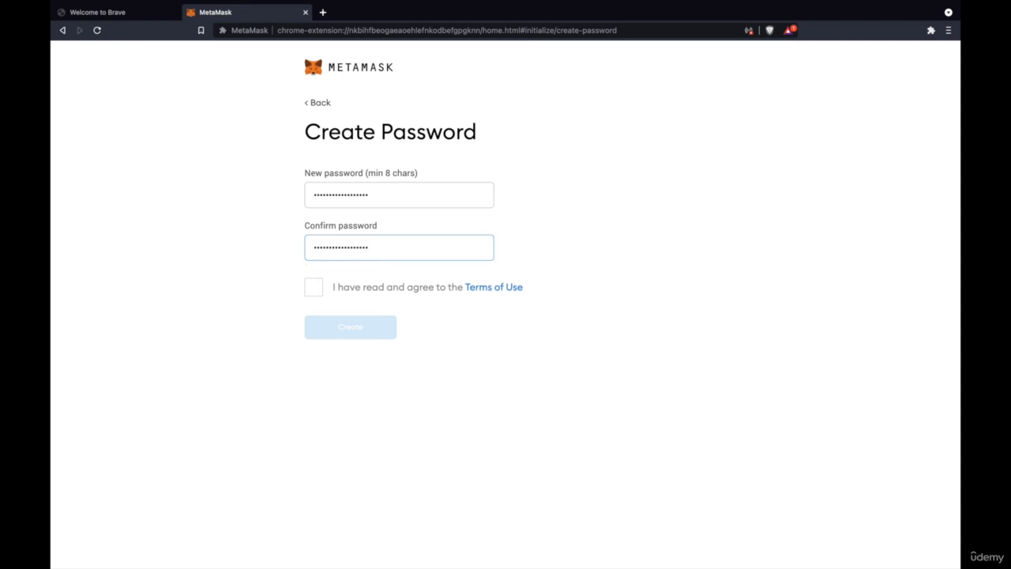
click(316, 288)
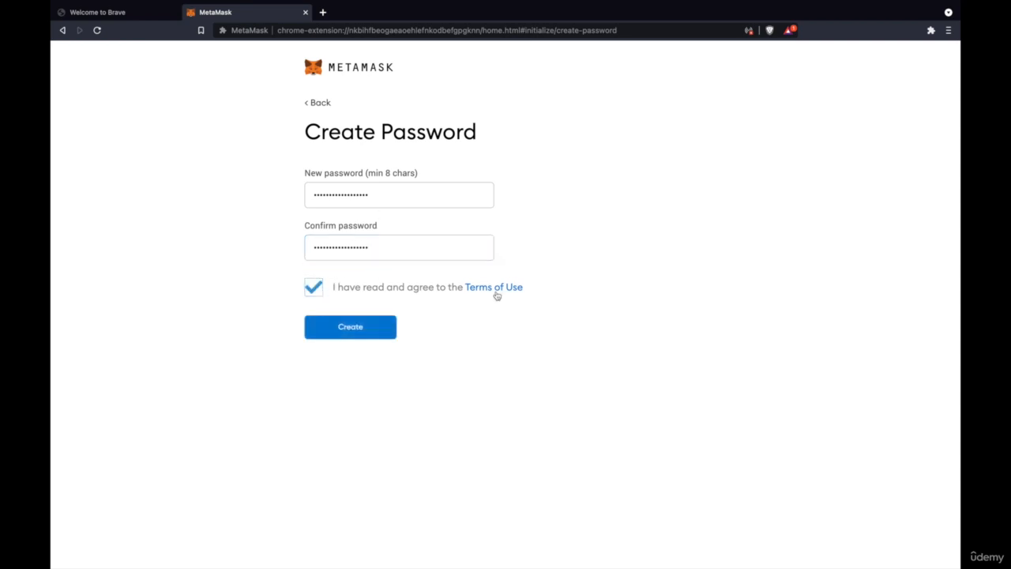
click(349, 331)
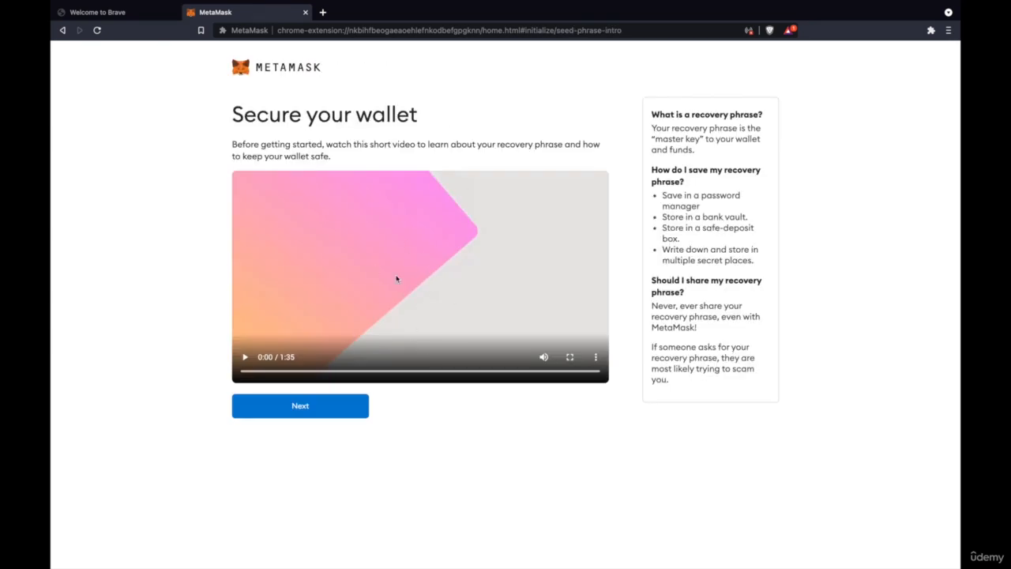
Step: Continue past the "Secure your wallet" introduction, reveal the secret backup phrase and select all of its words
click(324, 411)
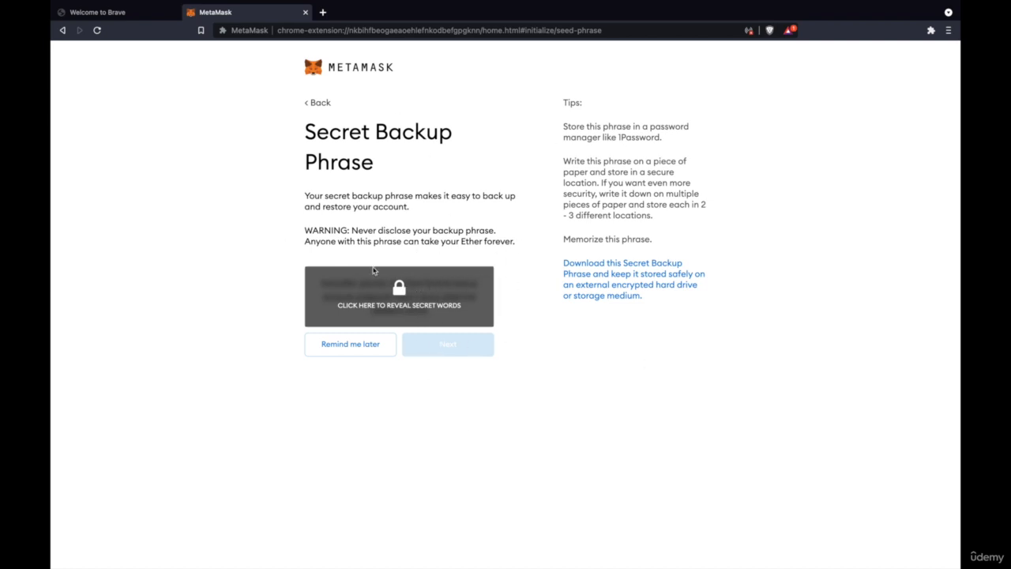
click(406, 295)
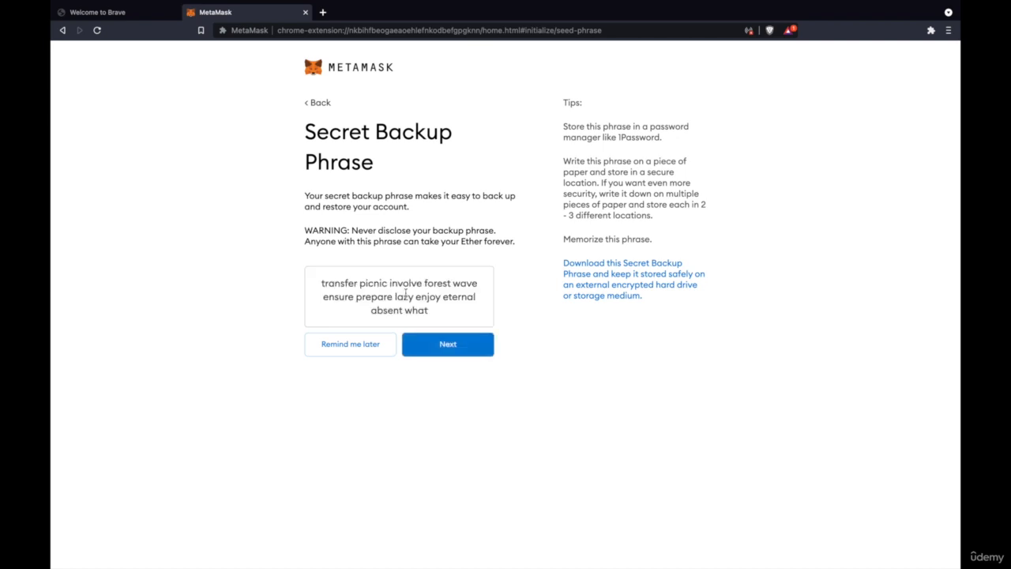
drag(323, 280, 452, 314)
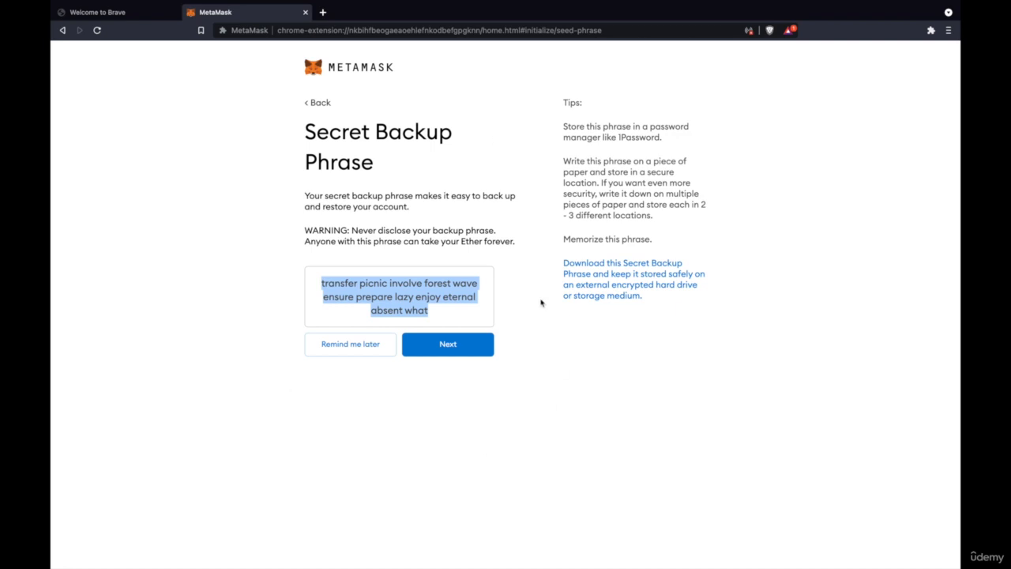
click(448, 315)
drag(448, 315, 312, 285)
click(427, 315)
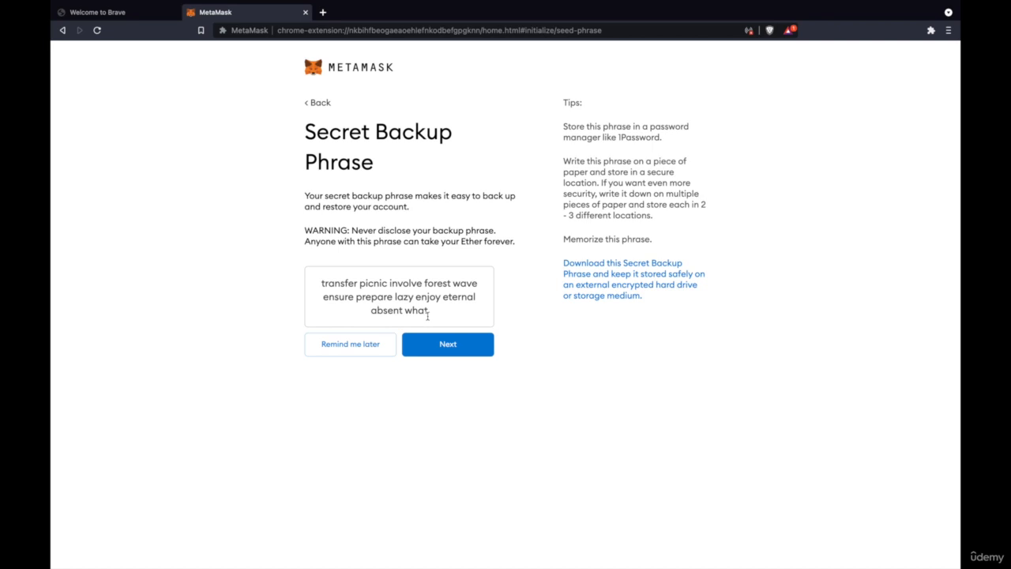
drag(435, 319, 320, 278)
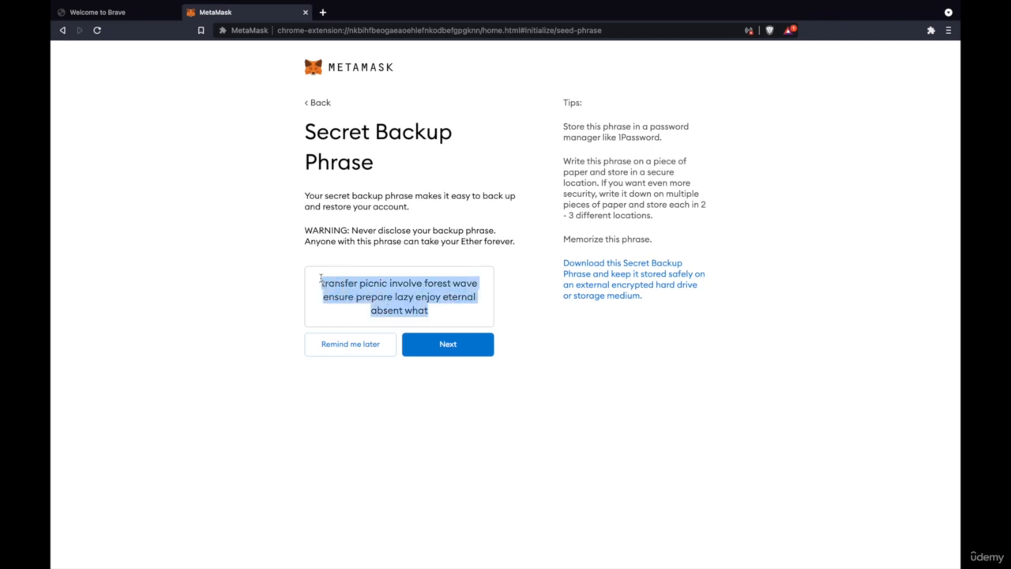
Step: Set the screen annotation pen to black and draw a freehand box in the blank area beside the backup phrase instructions
key(alt+Tab)
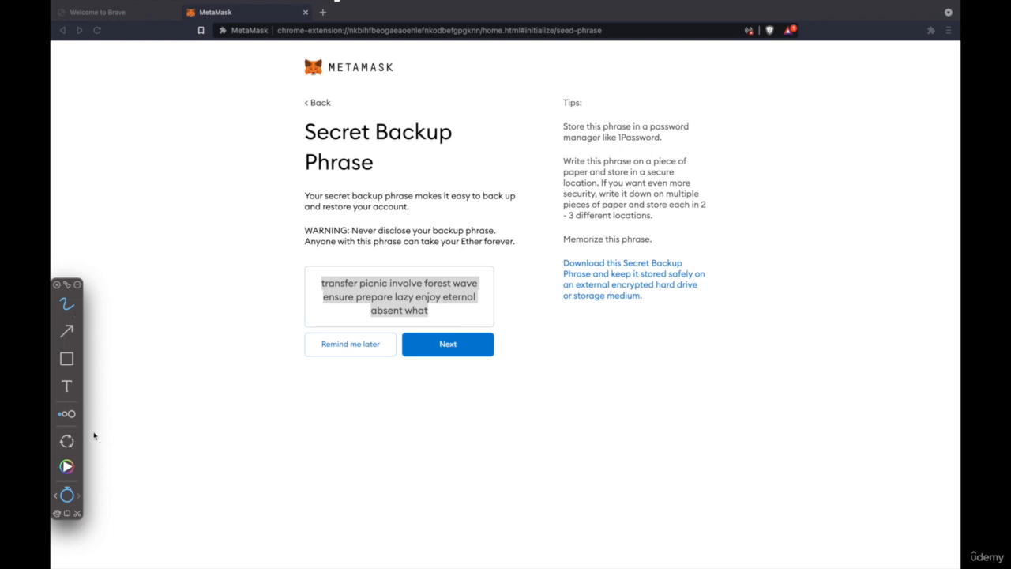
click(66, 467)
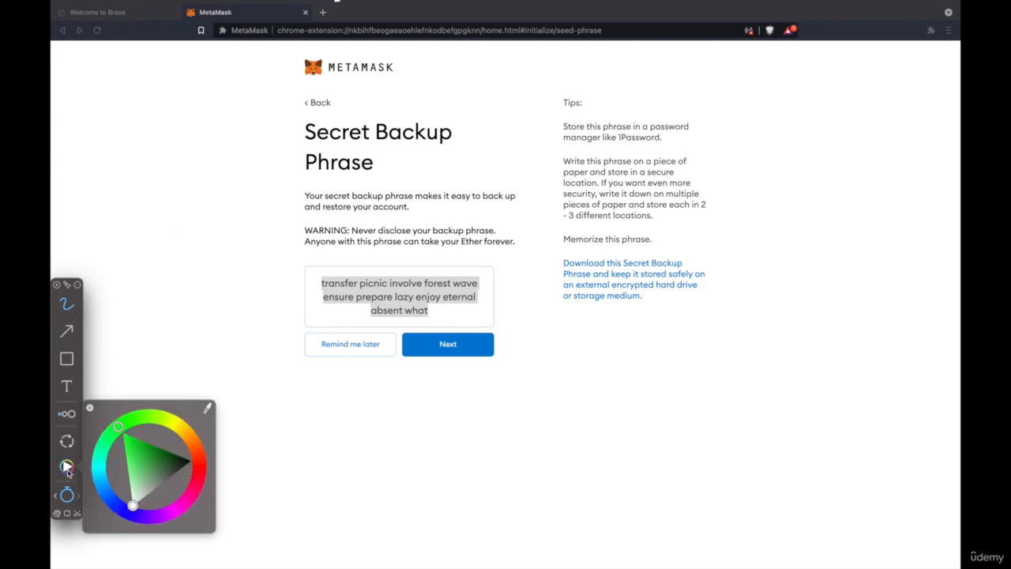
mouse_move(106, 172)
mouse_down()
mouse_move(135, 266)
mouse_move(163, 172)
mouse_move(107, 167)
mouse_up()
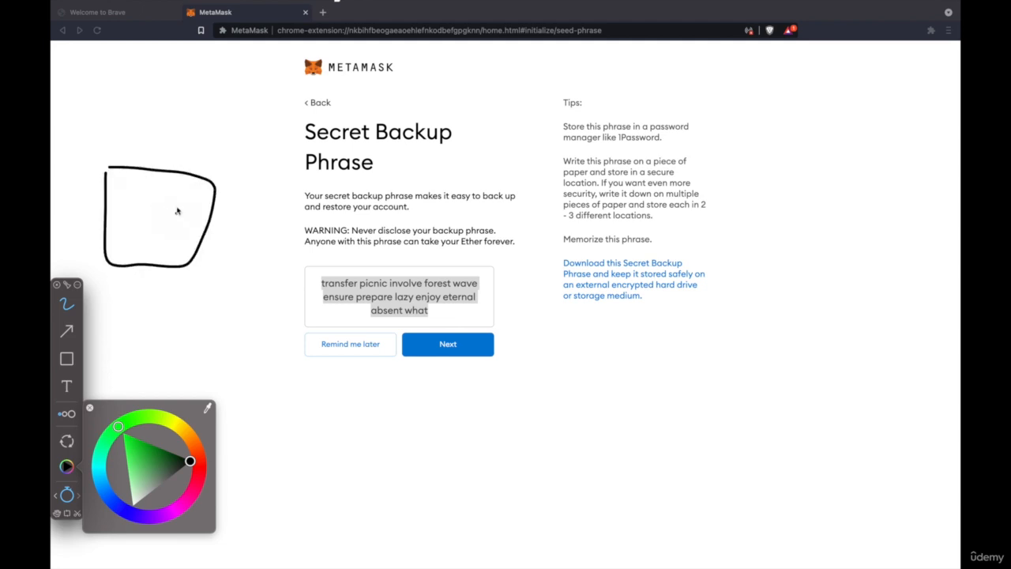
Step: Draw a second freehand box below the first and handwrite the backup phrase's first word in the upper box
click(89, 408)
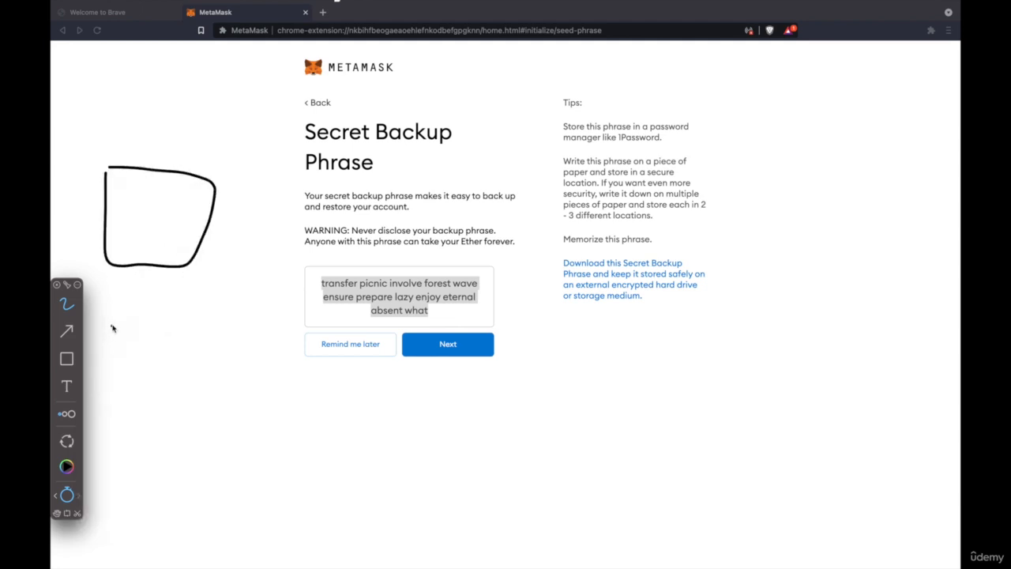
mouse_move(112, 324)
mouse_down()
mouse_move(223, 409)
mouse_move(115, 322)
mouse_up()
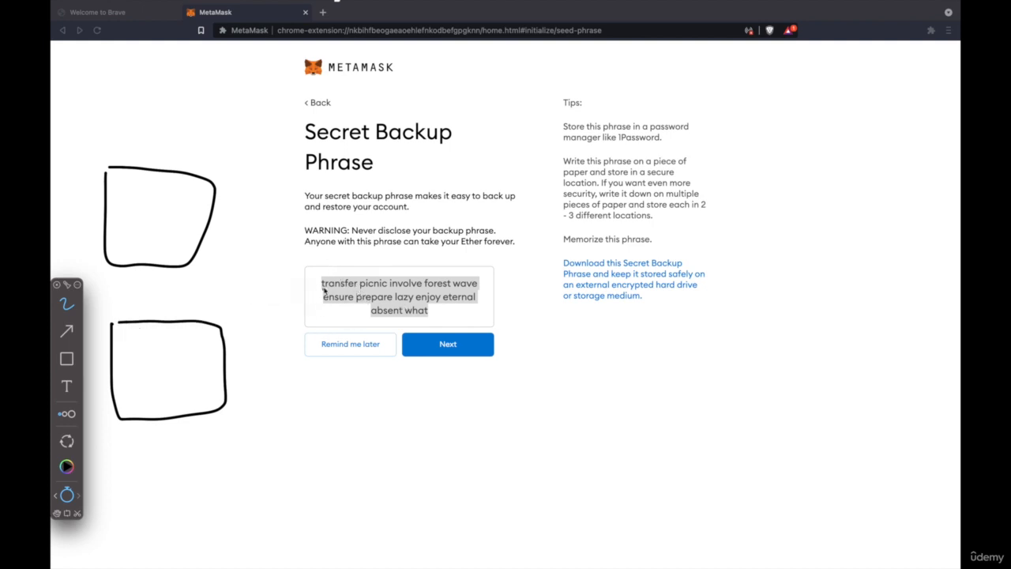
mouse_move(107, 178)
mouse_down()
mouse_move(145, 201)
mouse_move(212, 198)
mouse_up()
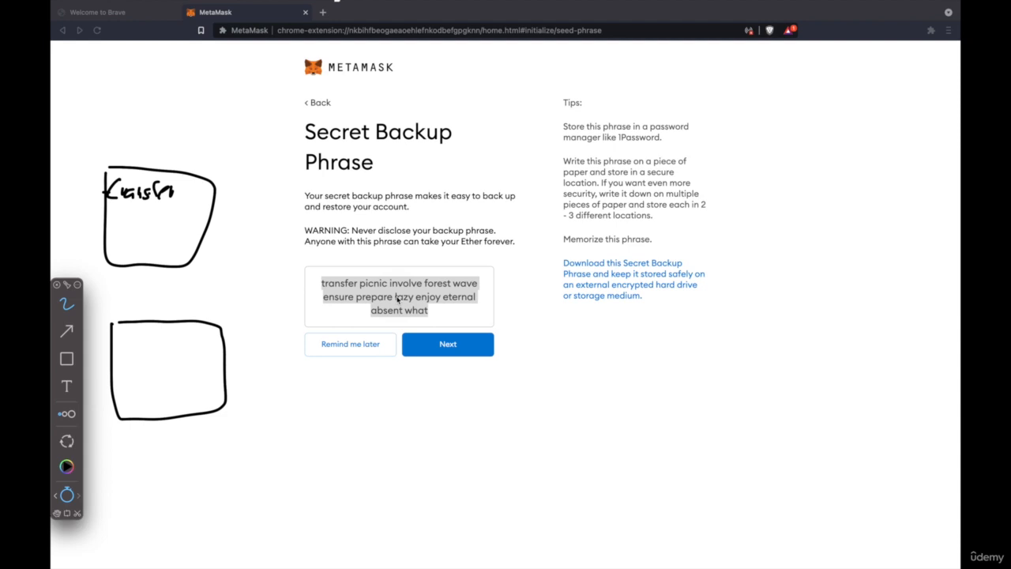
key(Escape)
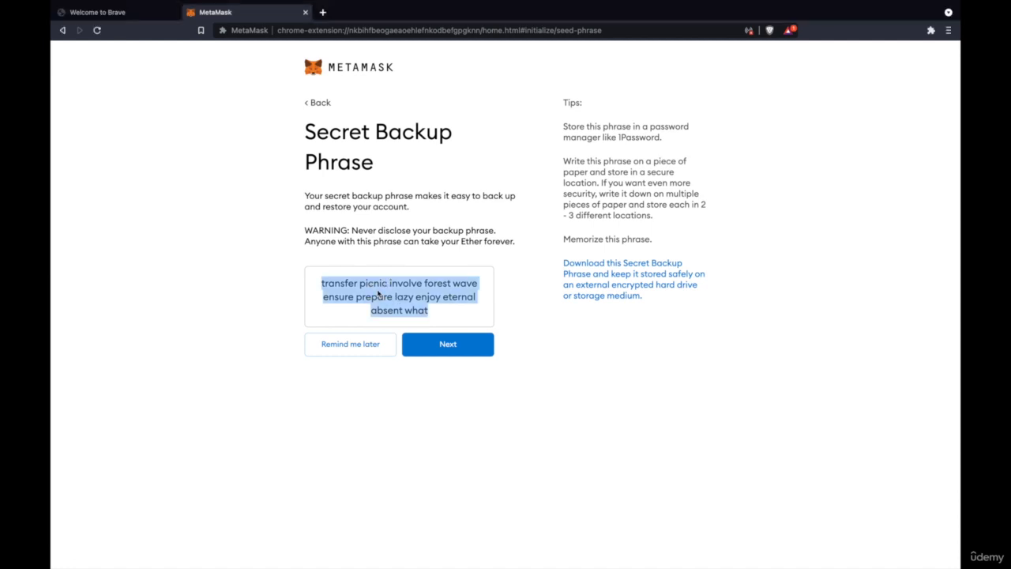
Step: Take a screenshot of the backup phrase box and keep its preview open below the word choices on the phrase confirmation page
click(281, 304)
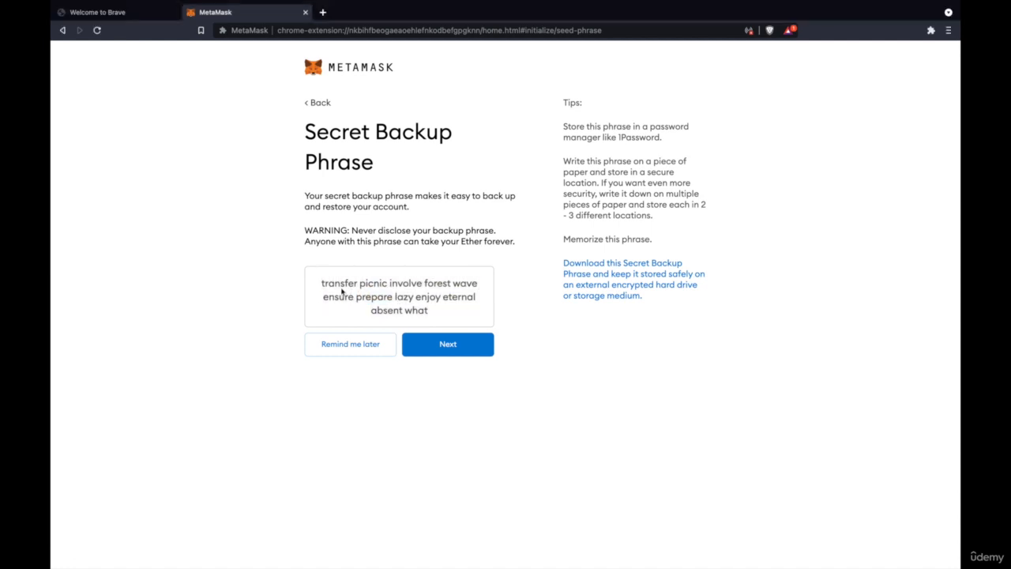
drag(316, 285, 439, 319)
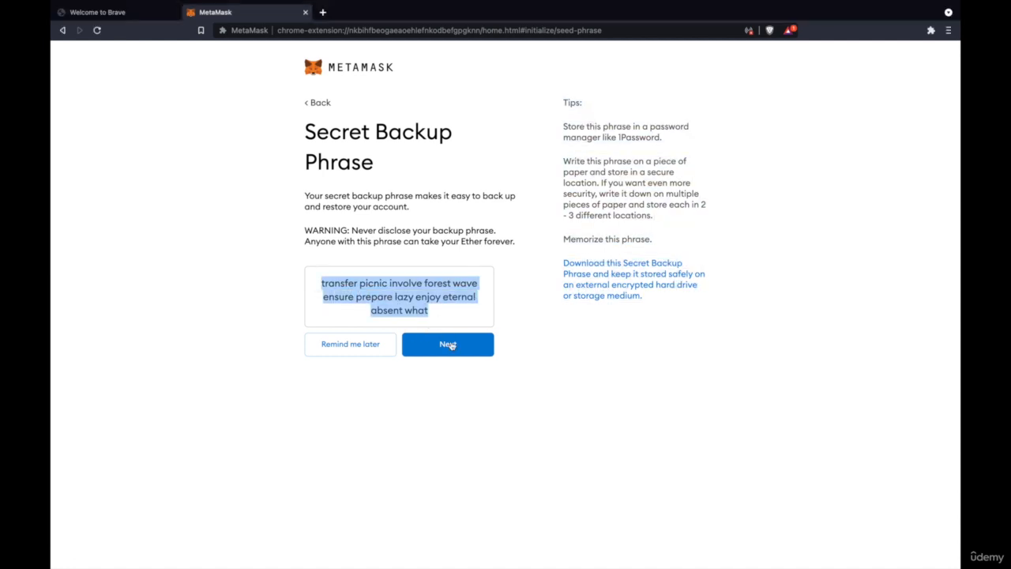
click(427, 409)
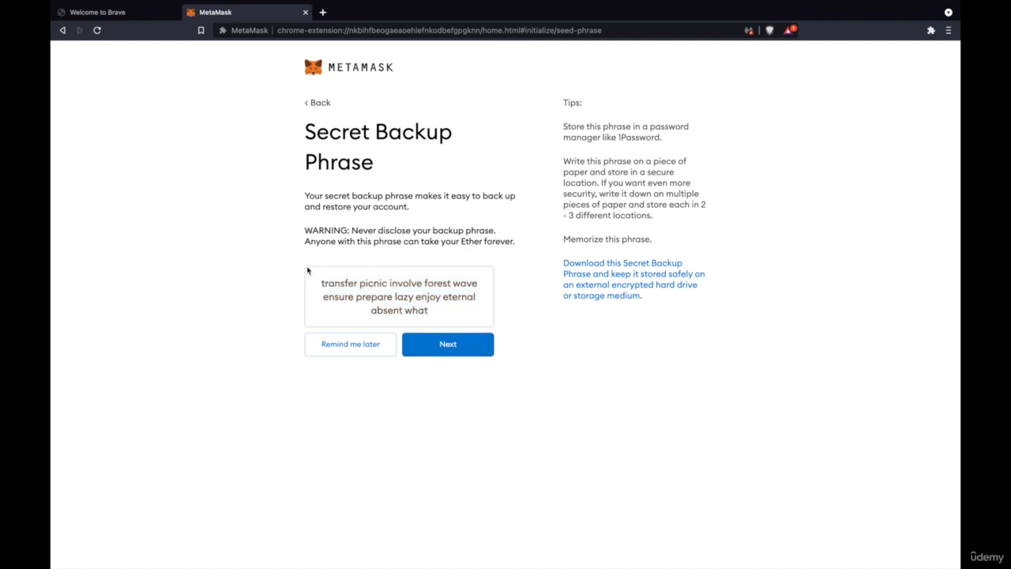
key(super+shift+4)
drag(299, 262, 501, 330)
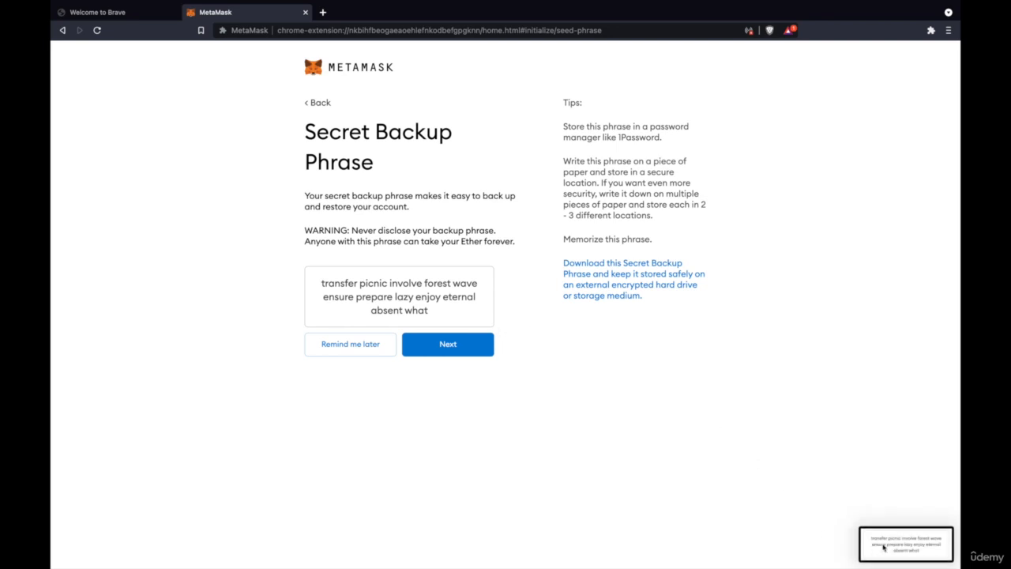
click(891, 549)
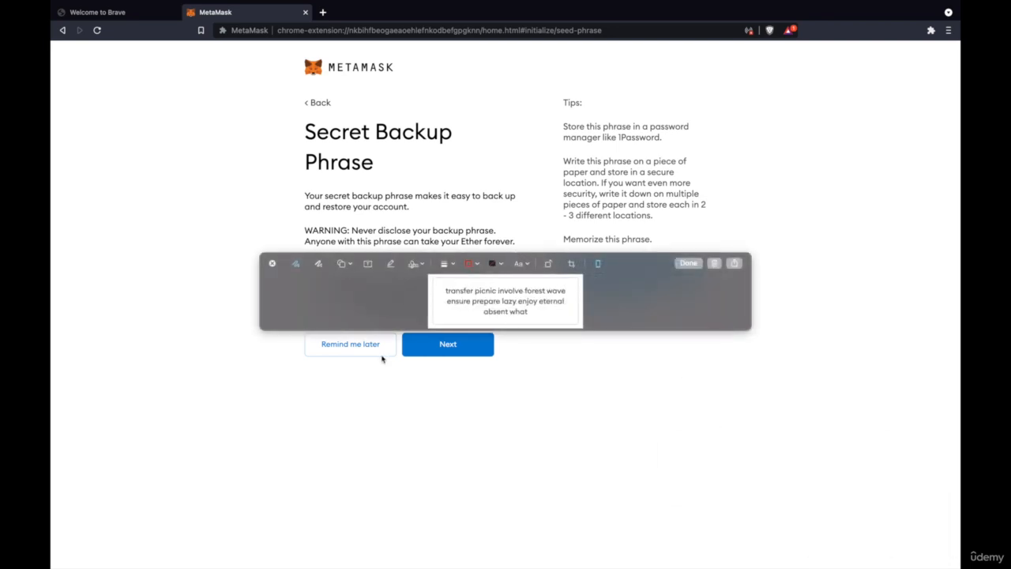
click(466, 353)
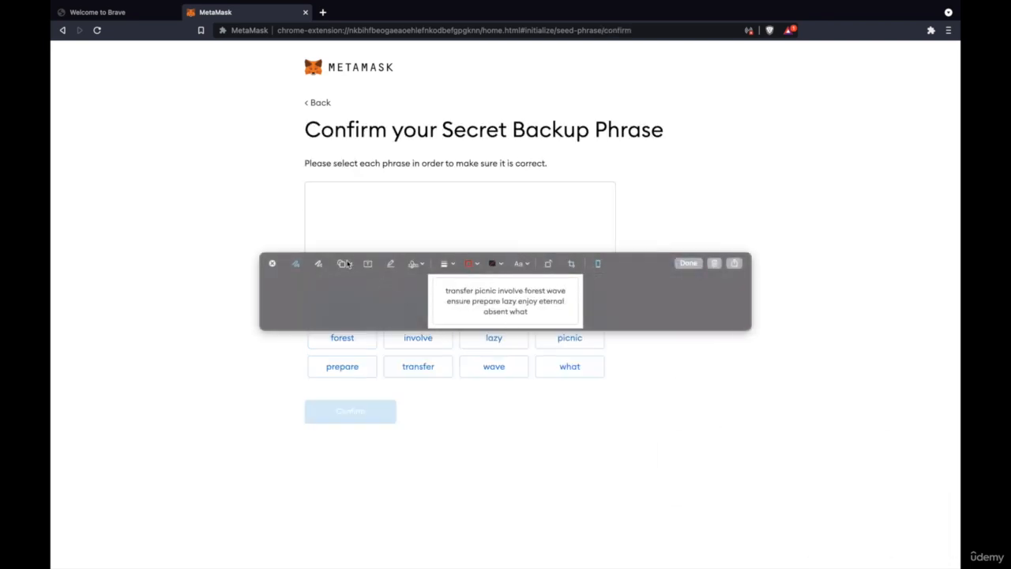
drag(296, 268, 332, 447)
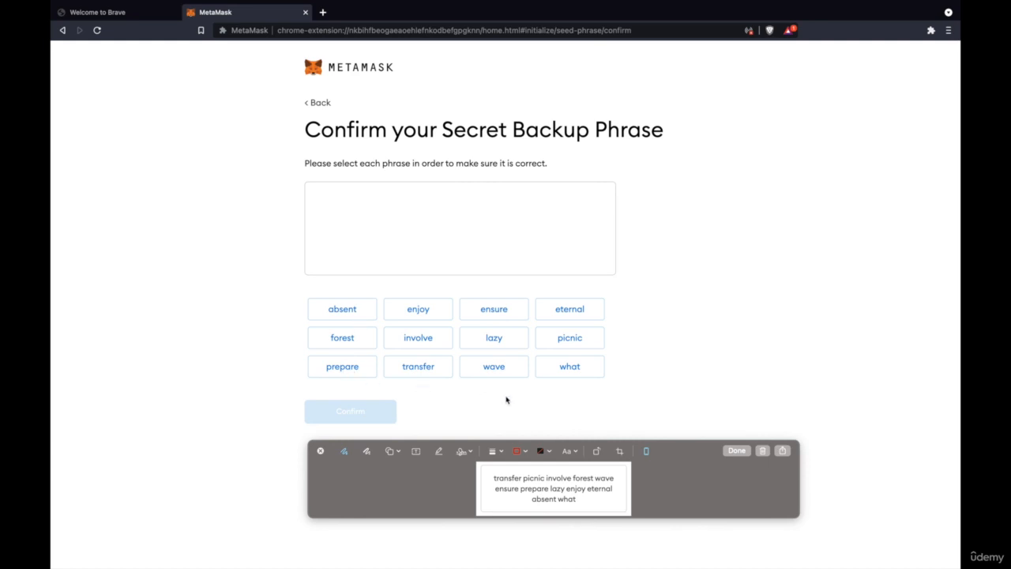
Step: Select all twelve words of the secret backup phrase in the order shown in the screenshot preview
click(414, 368)
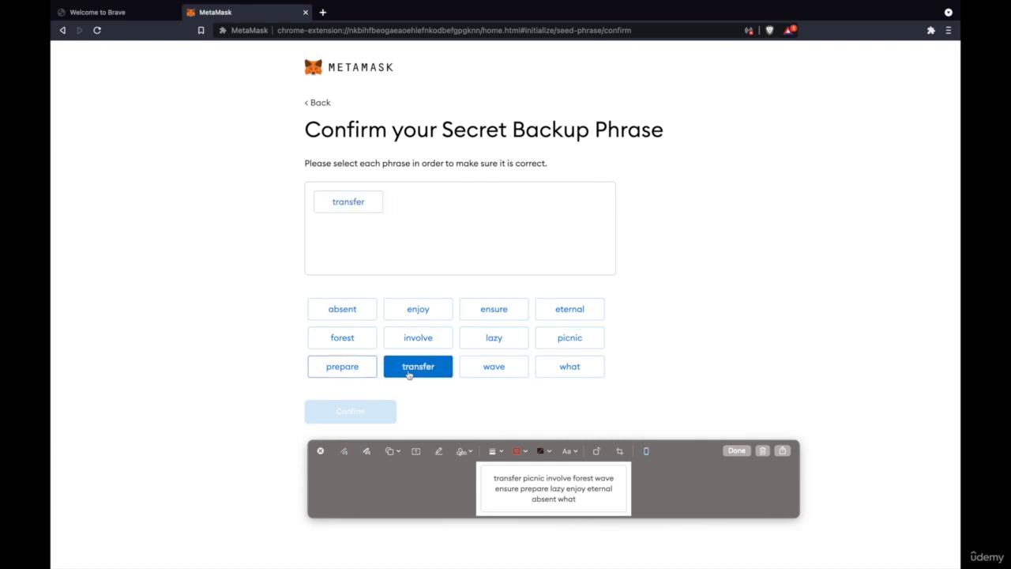
click(583, 342)
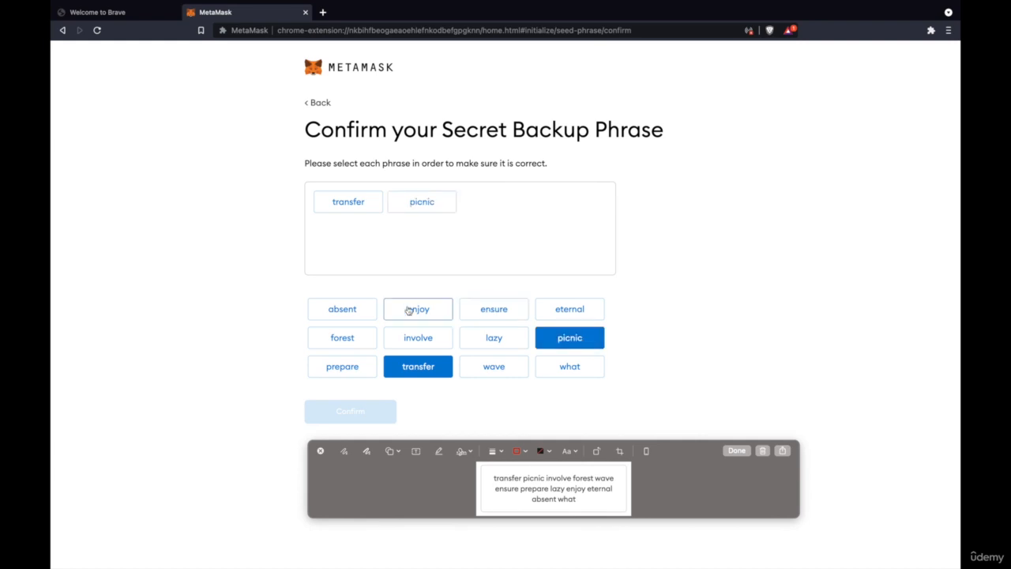
click(402, 339)
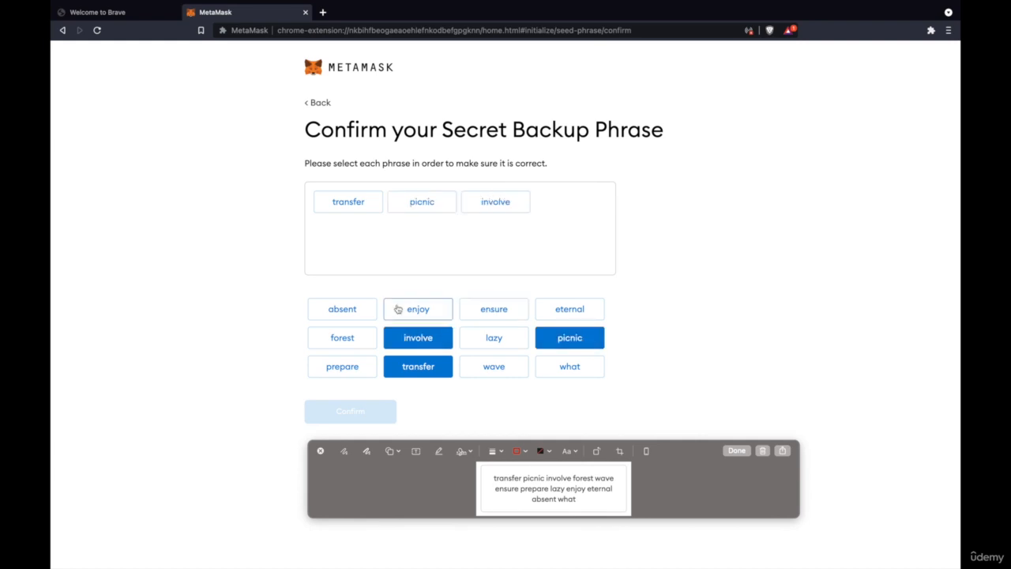
click(349, 338)
click(510, 379)
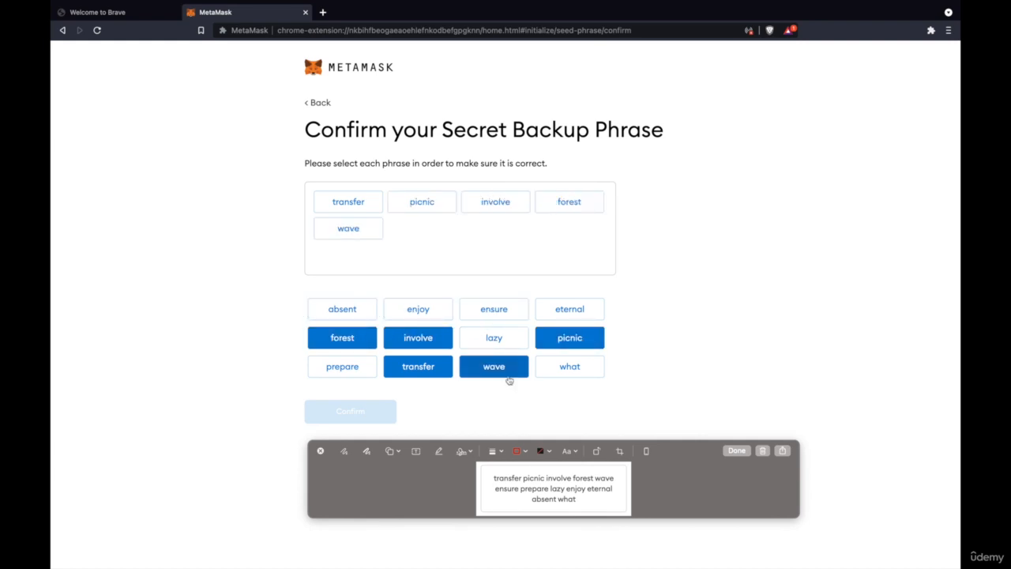
click(492, 308)
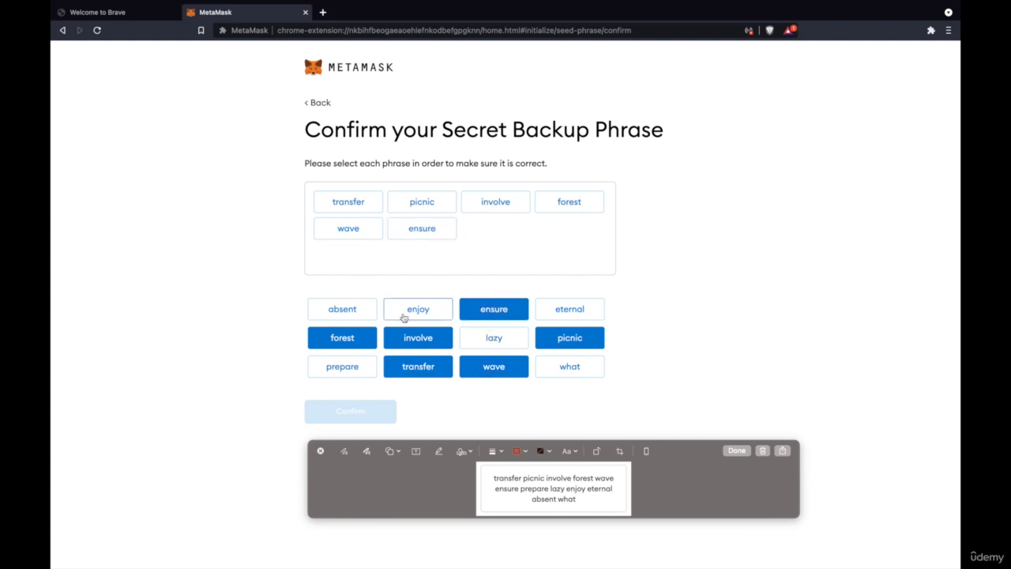
click(354, 366)
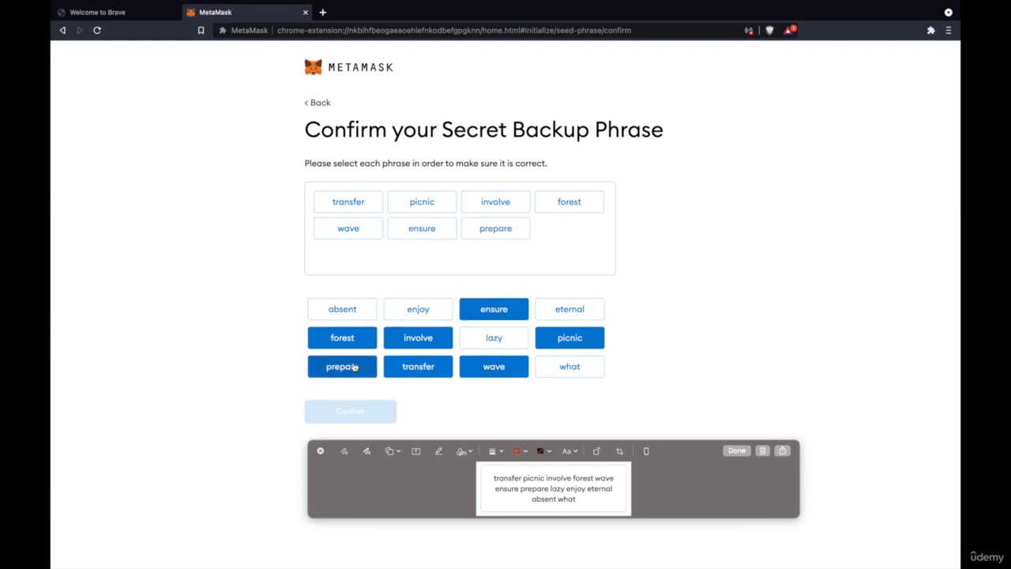
click(507, 341)
click(429, 318)
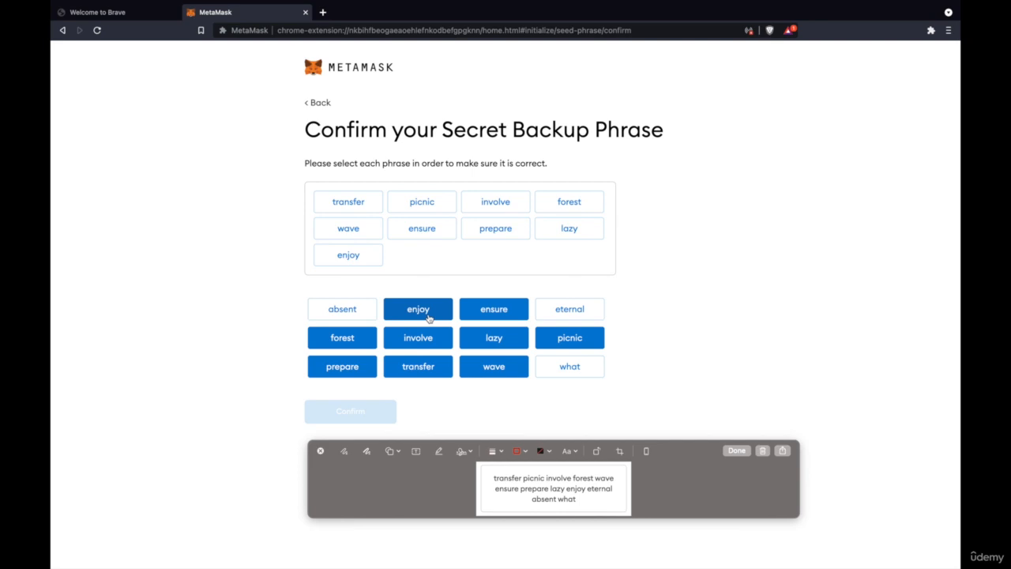
click(570, 313)
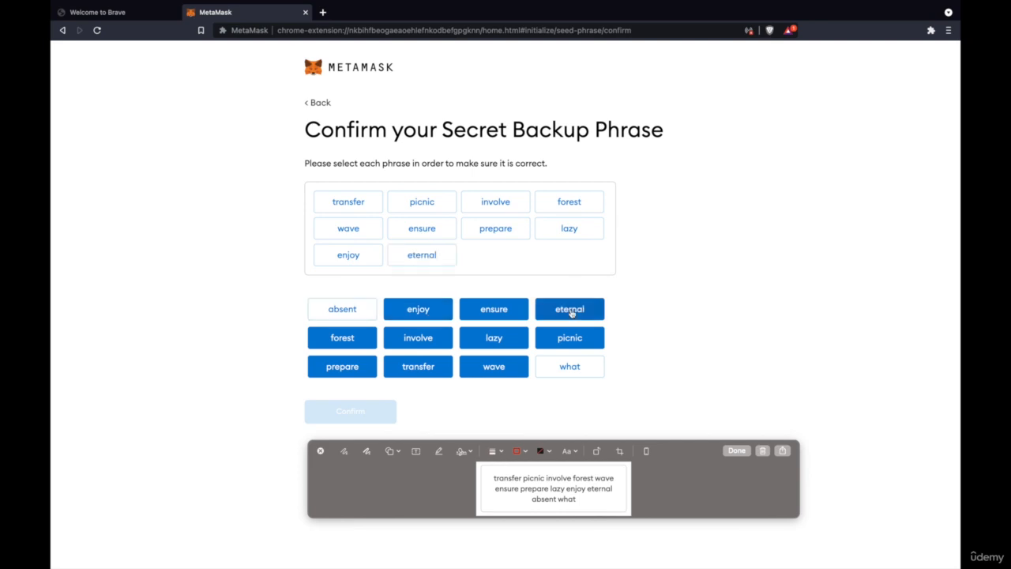
click(356, 308)
click(581, 368)
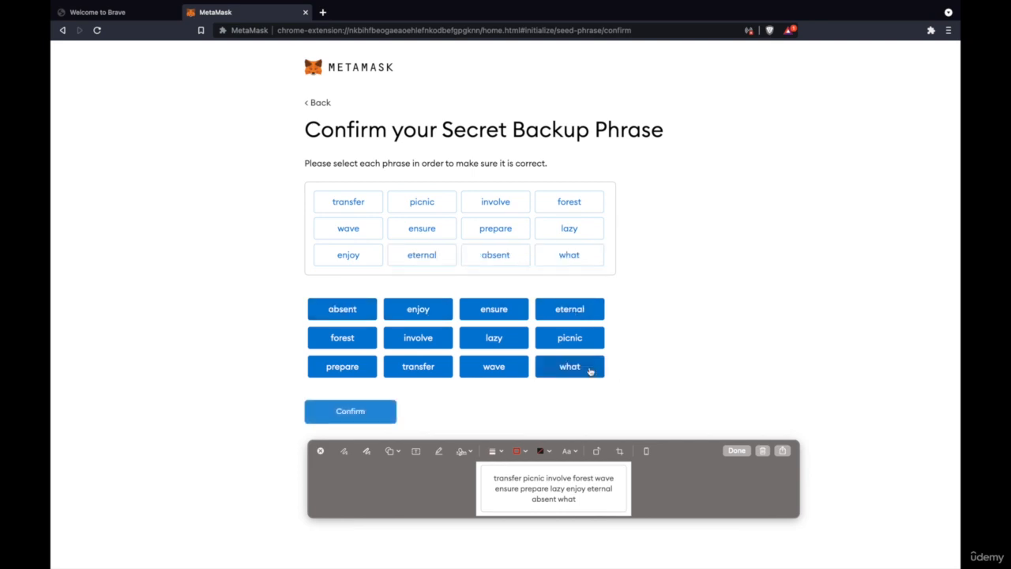
Step: Confirm the secret backup phrase, finish the wallet setup and dismiss the "What's new" notice
click(374, 421)
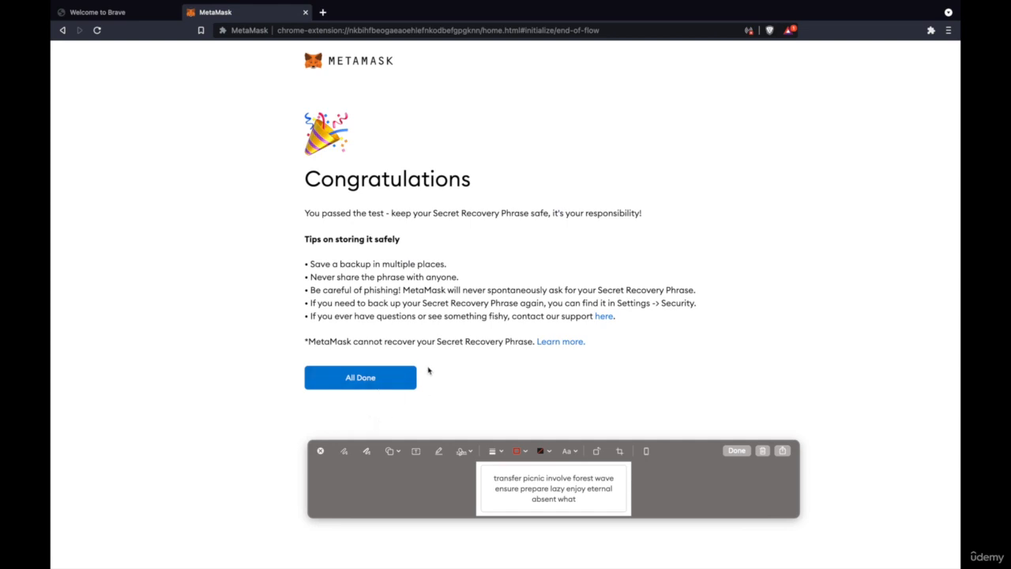
click(386, 379)
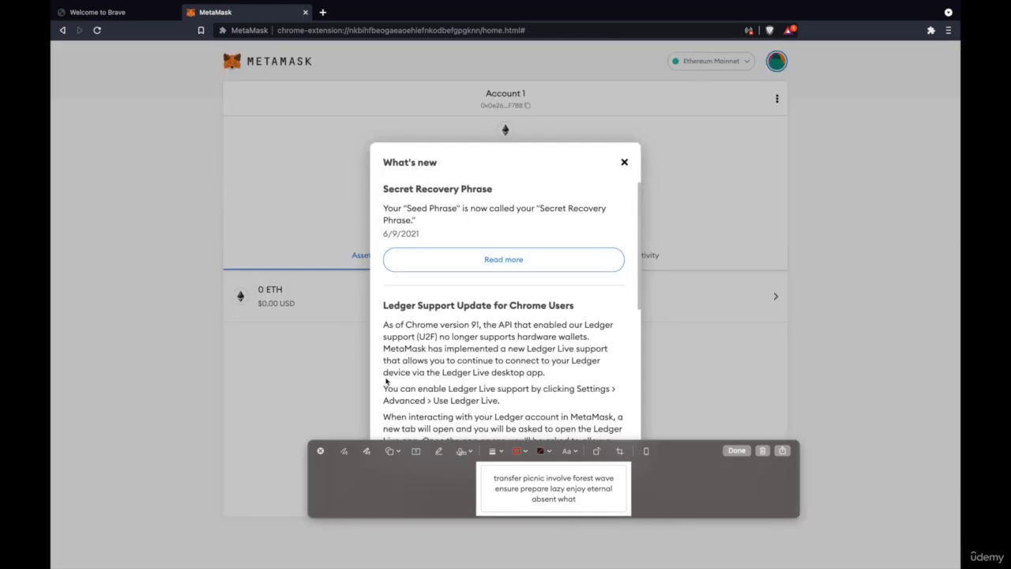
click(624, 163)
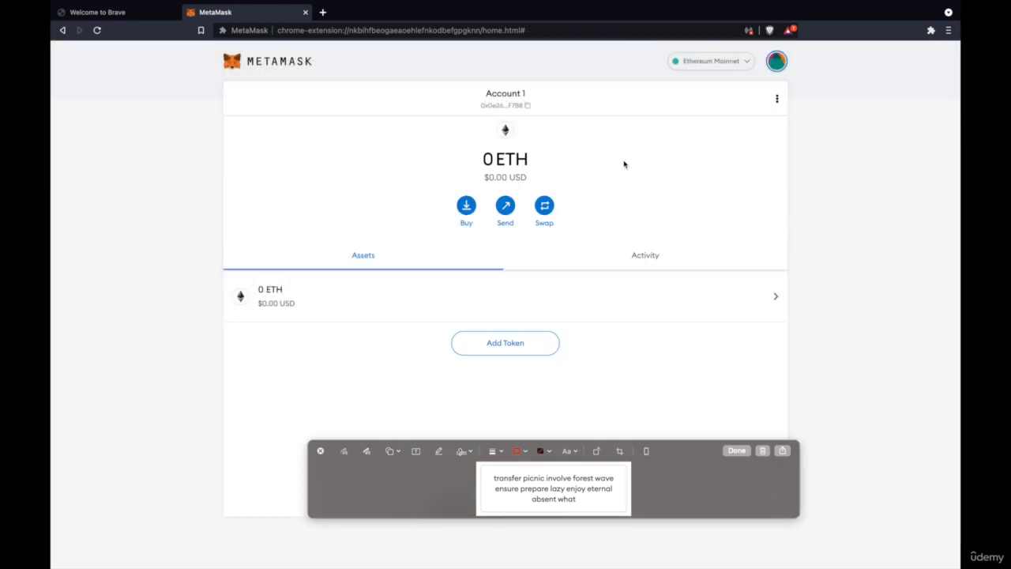
Step: Switch the wallet through the Ropsten, Kovan, Rinkeby and Goerli test networks and return to Ethereum Mainnet
click(729, 62)
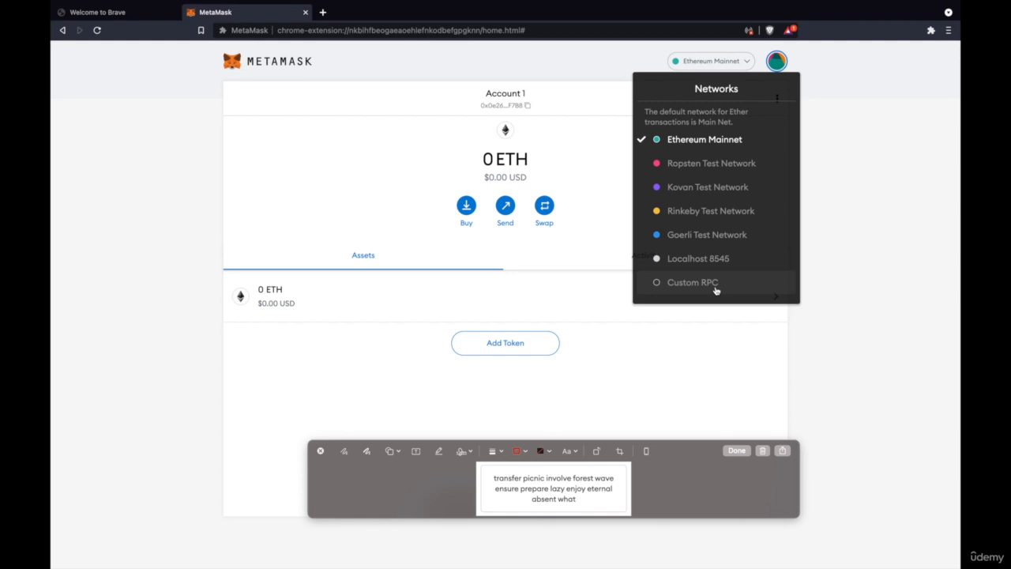
click(720, 63)
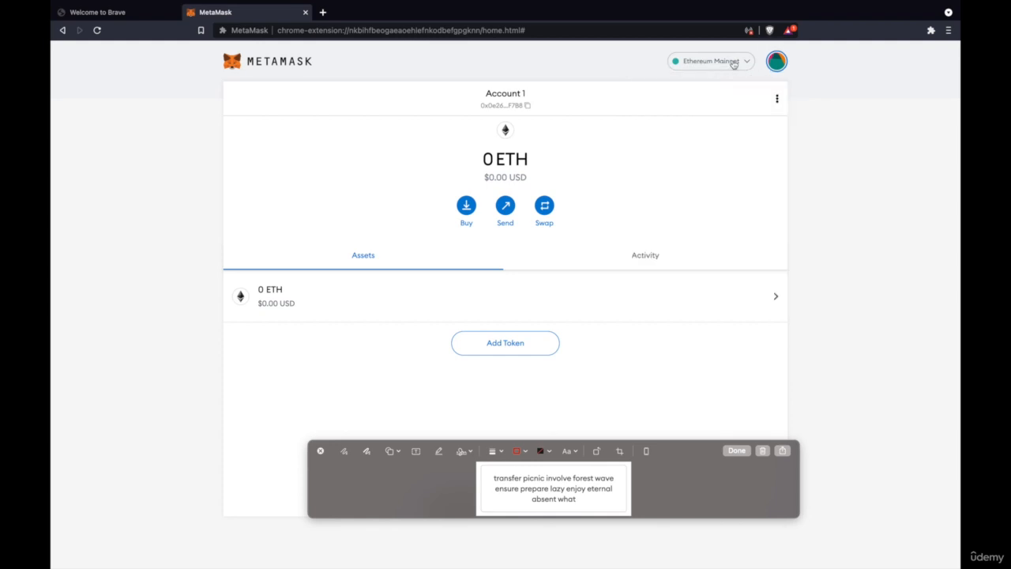
click(733, 63)
click(701, 163)
click(711, 63)
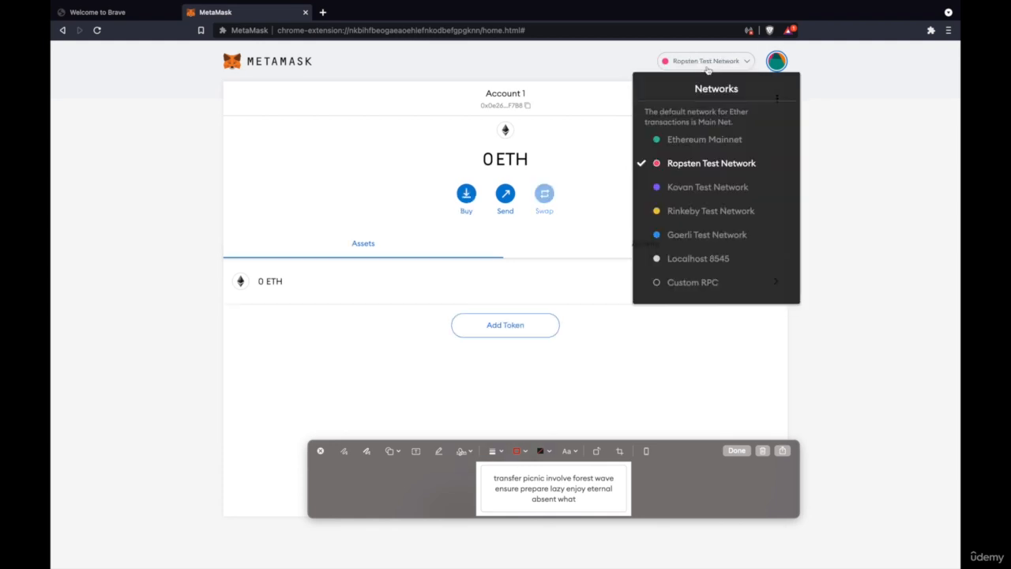
click(700, 186)
click(707, 61)
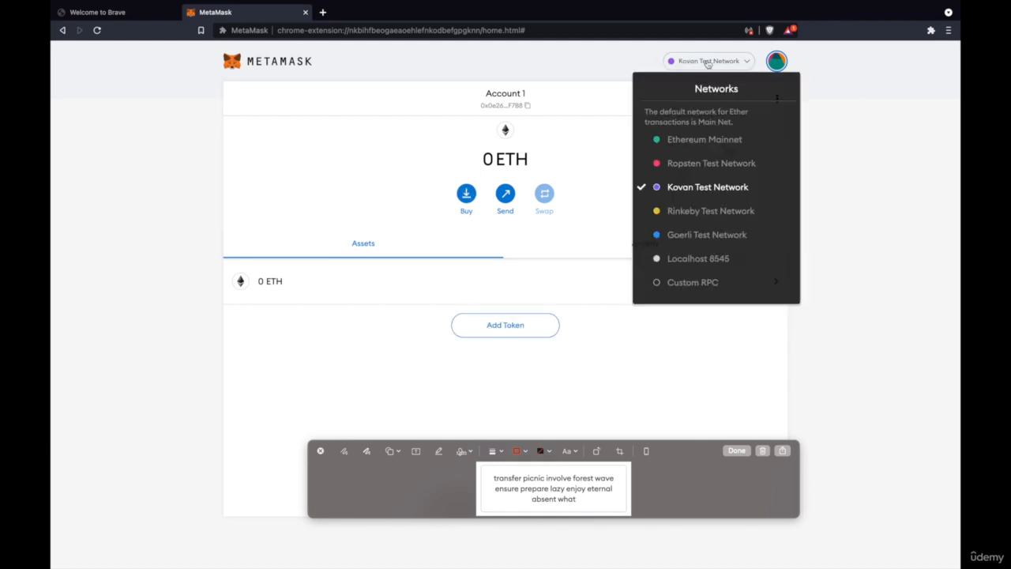
click(701, 212)
click(713, 61)
click(699, 235)
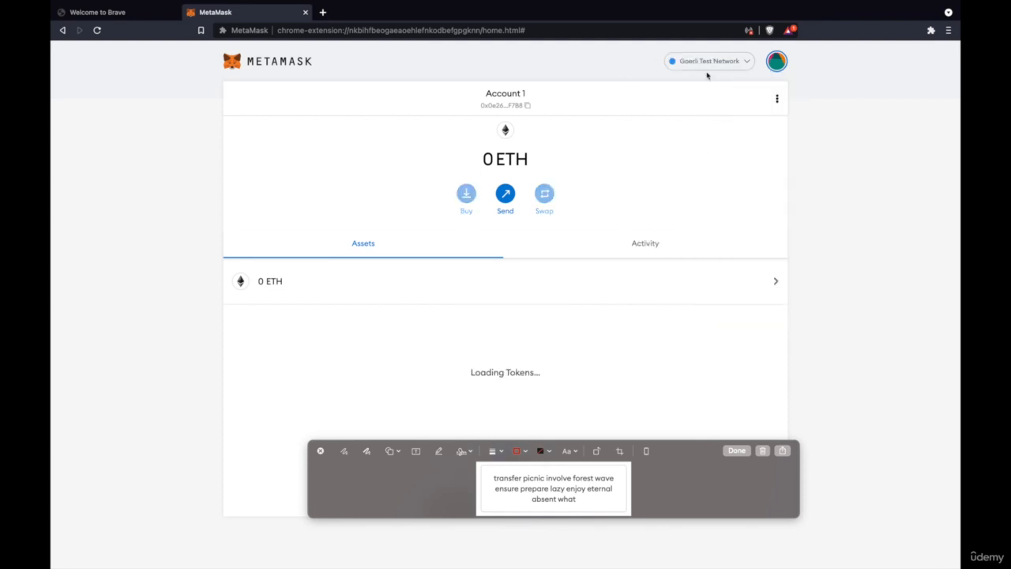
click(710, 63)
click(700, 140)
Step: Point out the account's ETH balance, switch to the Ropsten Test Network to compare it, and return to Ethereum Mainnet
mouse_move(480, 157)
mouse_down()
mouse_move(546, 165)
mouse_move(528, 182)
mouse_move(475, 156)
mouse_up()
click(539, 182)
click(476, 157)
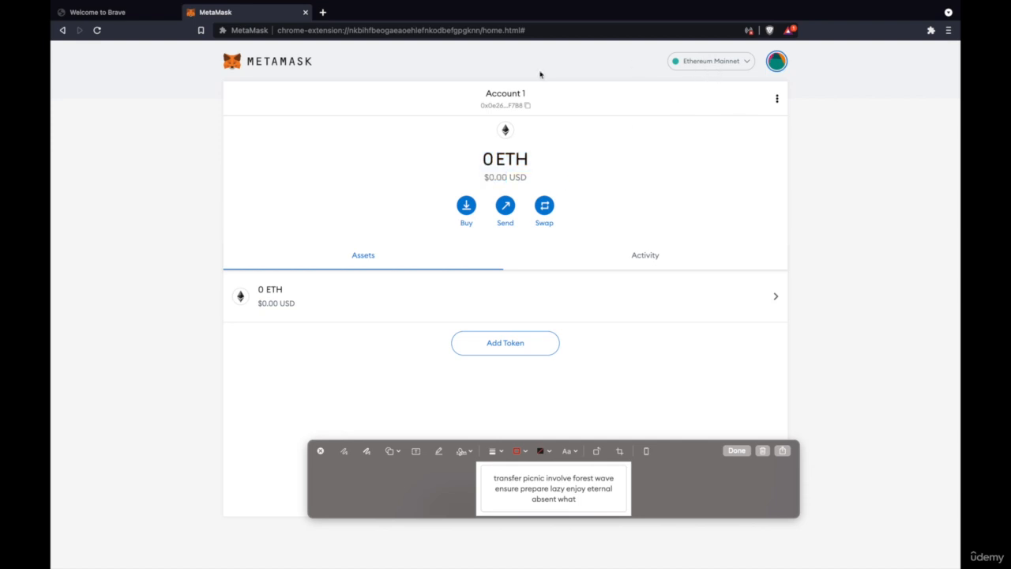
click(708, 62)
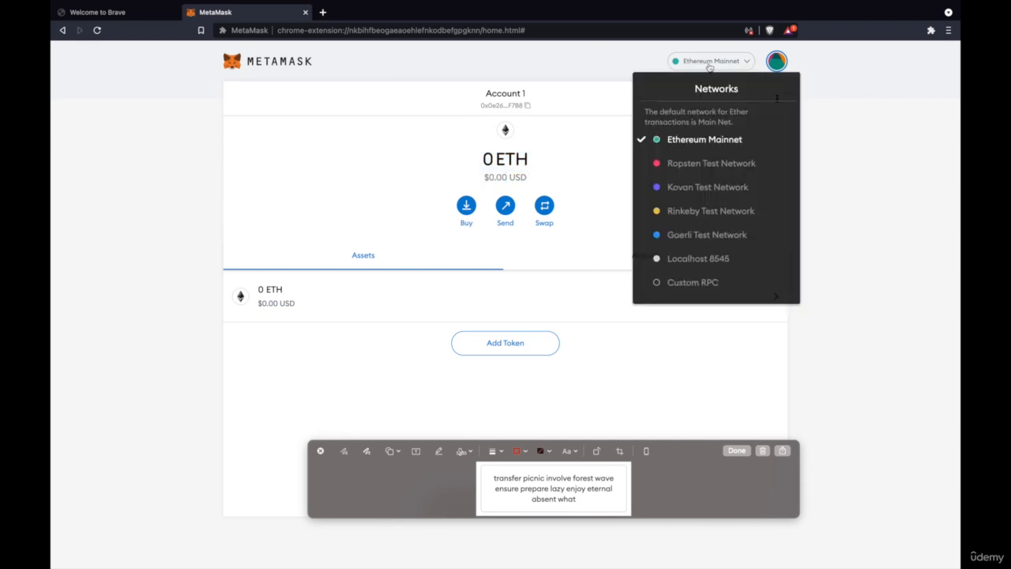
click(701, 164)
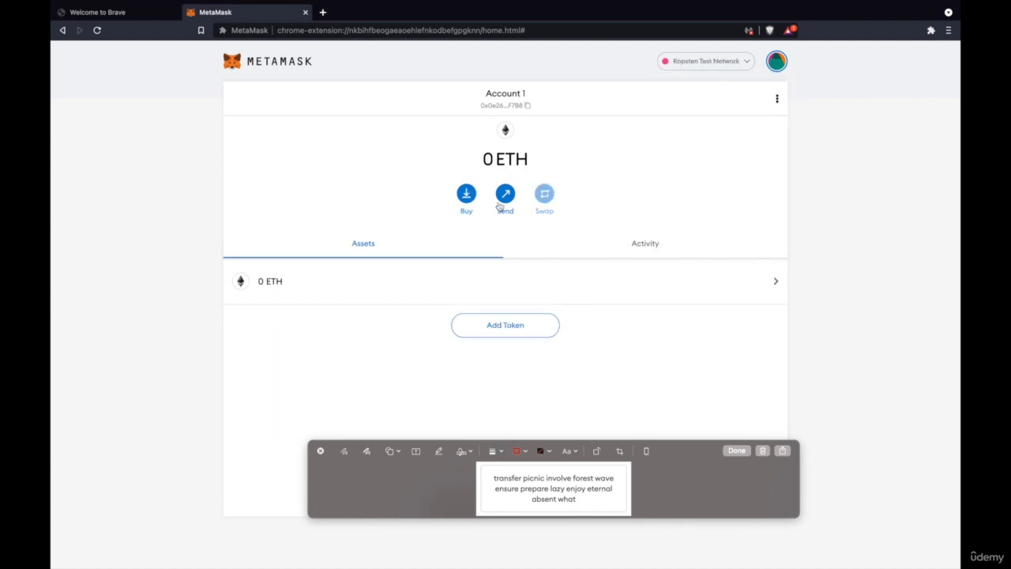
click(688, 65)
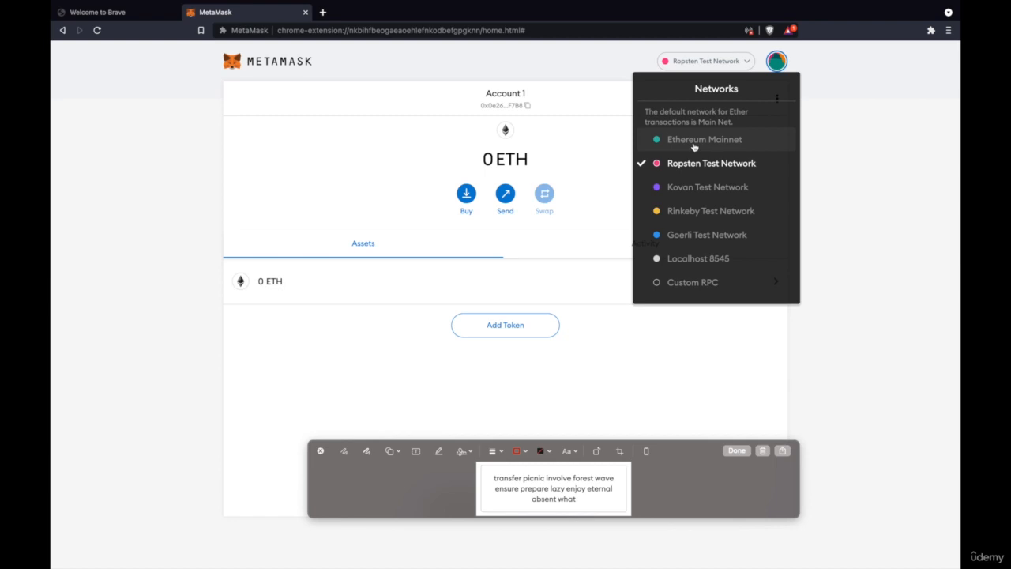
click(694, 142)
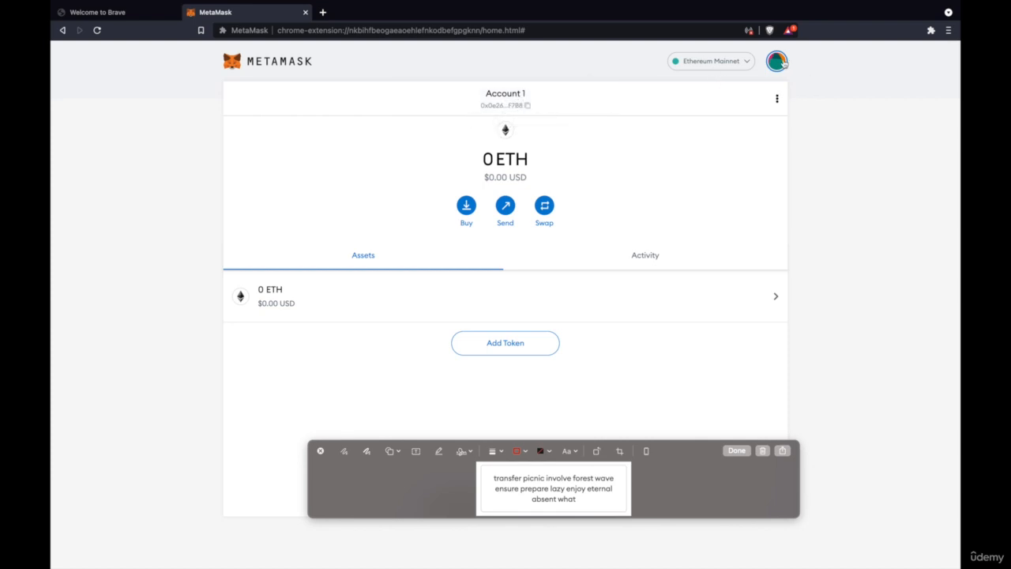
Step: Examine the wallet's accounts menu, choose Account 1 and leave the menu closed
click(782, 63)
click(729, 130)
click(774, 62)
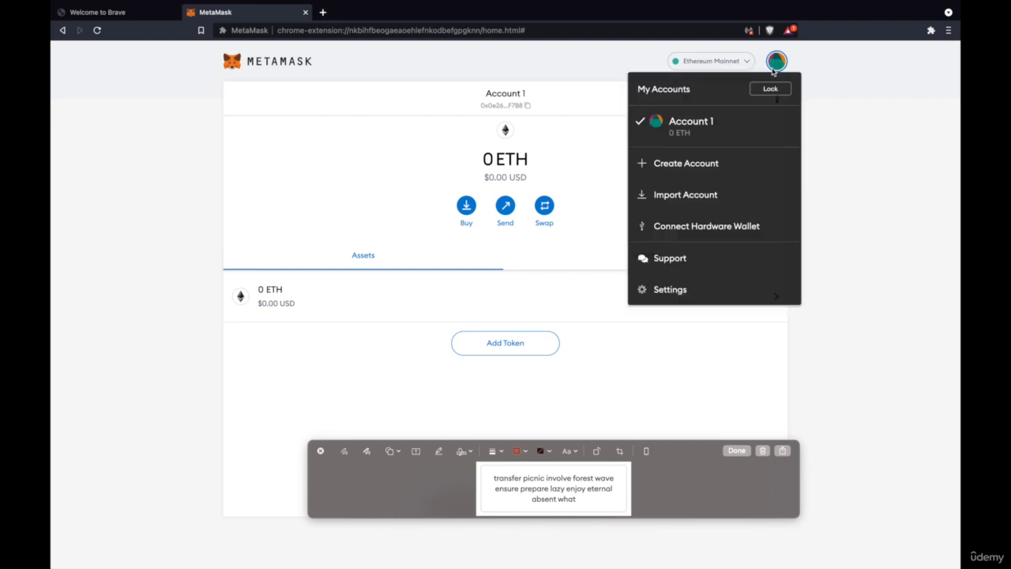
click(817, 134)
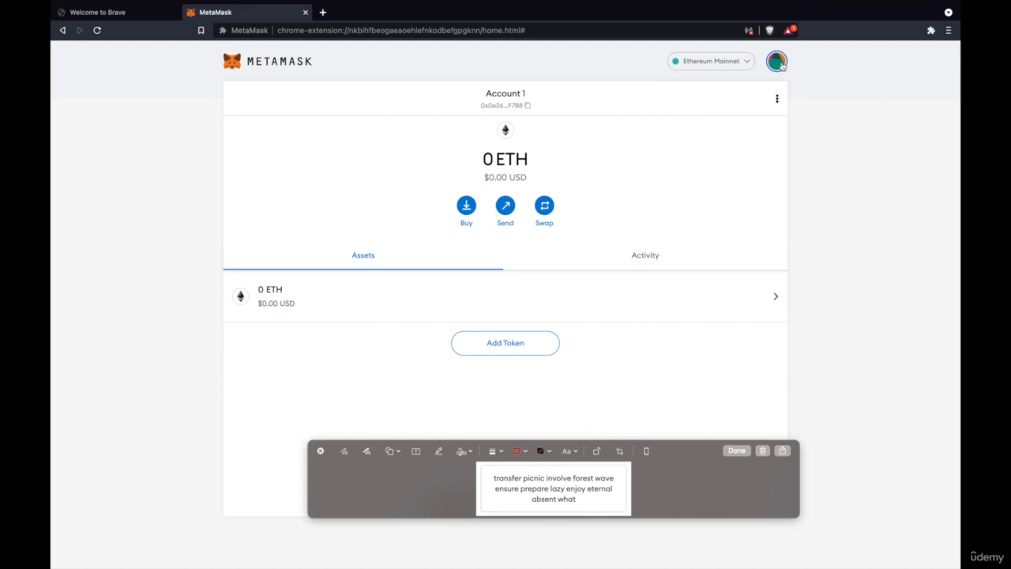
Step: Open the details of Account 1 and highlight its full public address
click(781, 64)
click(845, 91)
click(777, 100)
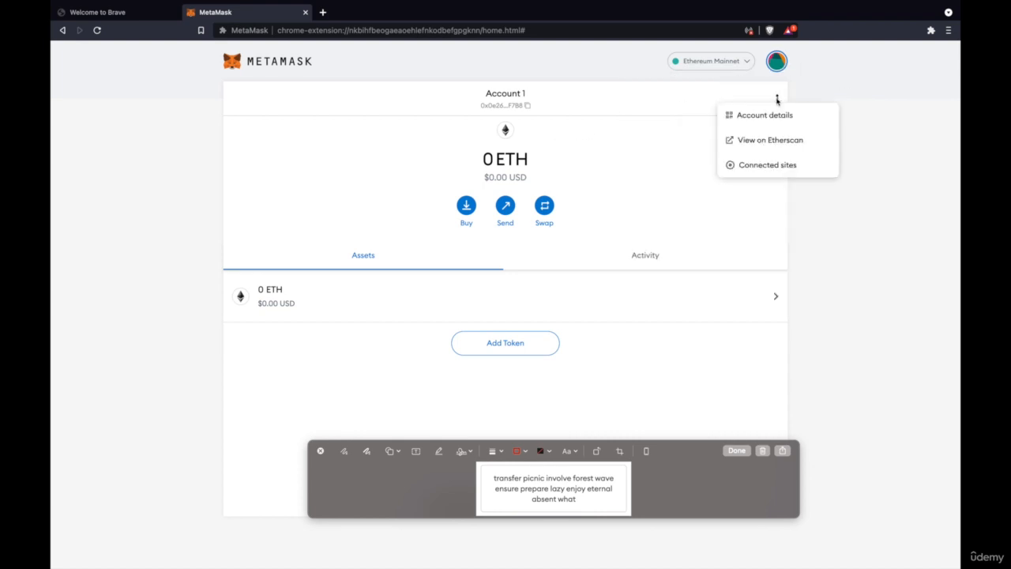
click(777, 96)
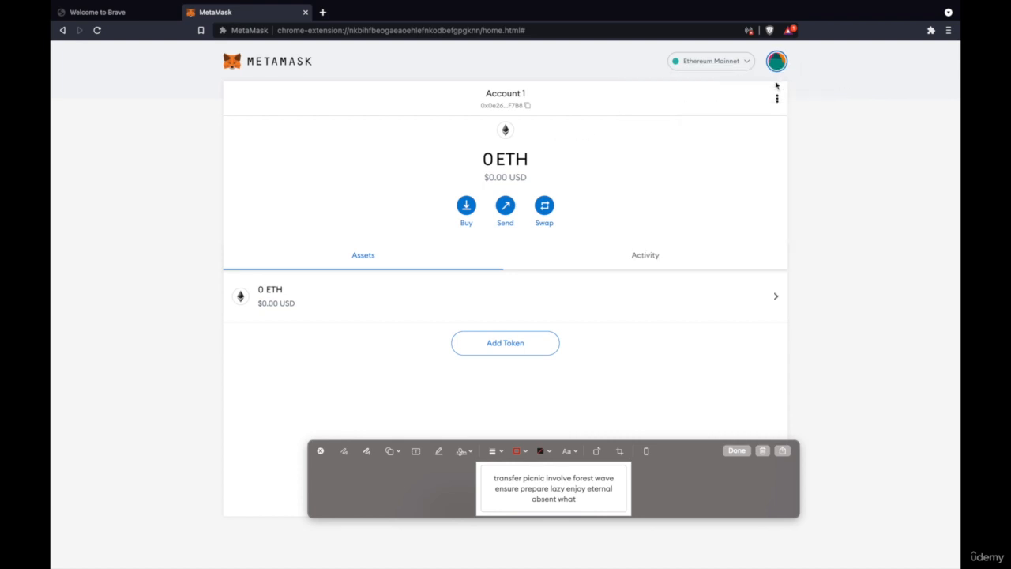
click(777, 96)
click(774, 118)
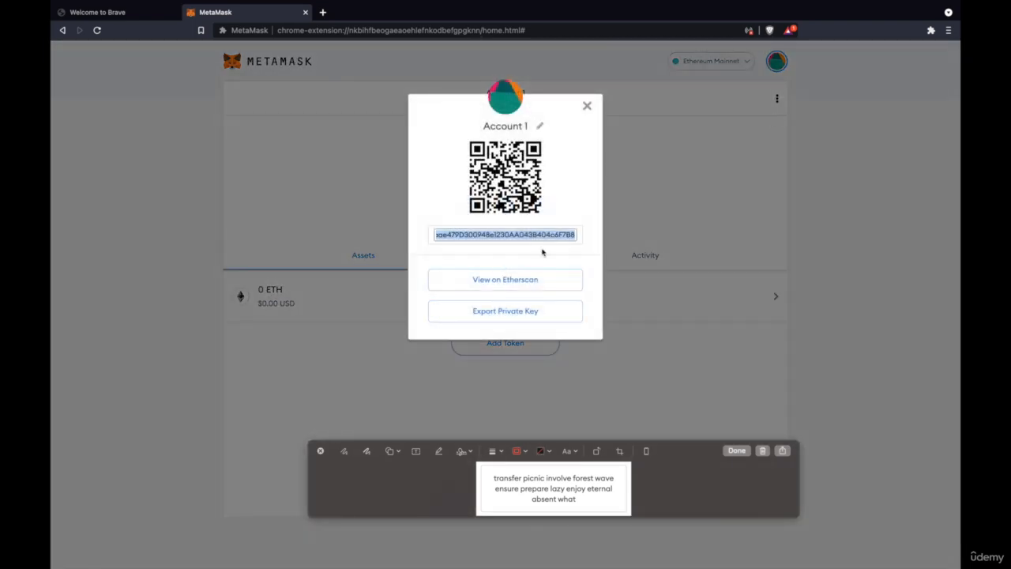
drag(540, 233, 412, 236)
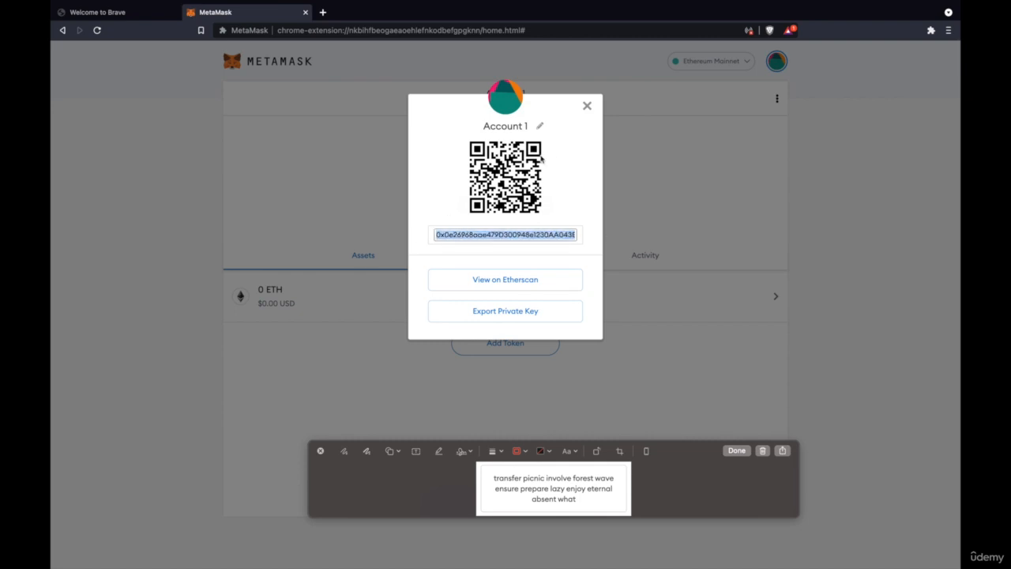
Step: Rename Account 1 as "Main Acc" in its account details
click(540, 125)
triple_click(533, 128)
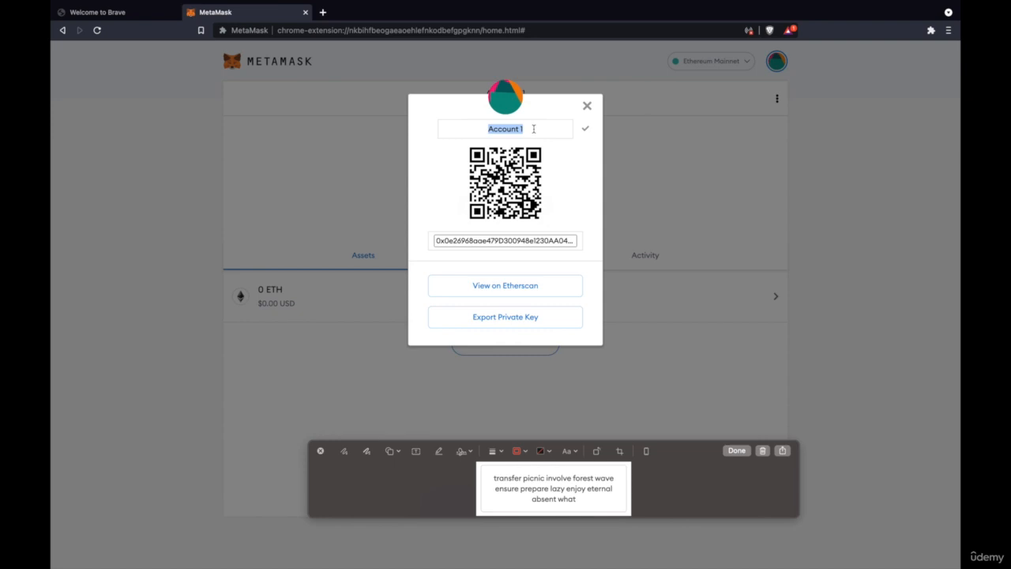
text(Mi)
text(in Acc)
click(588, 130)
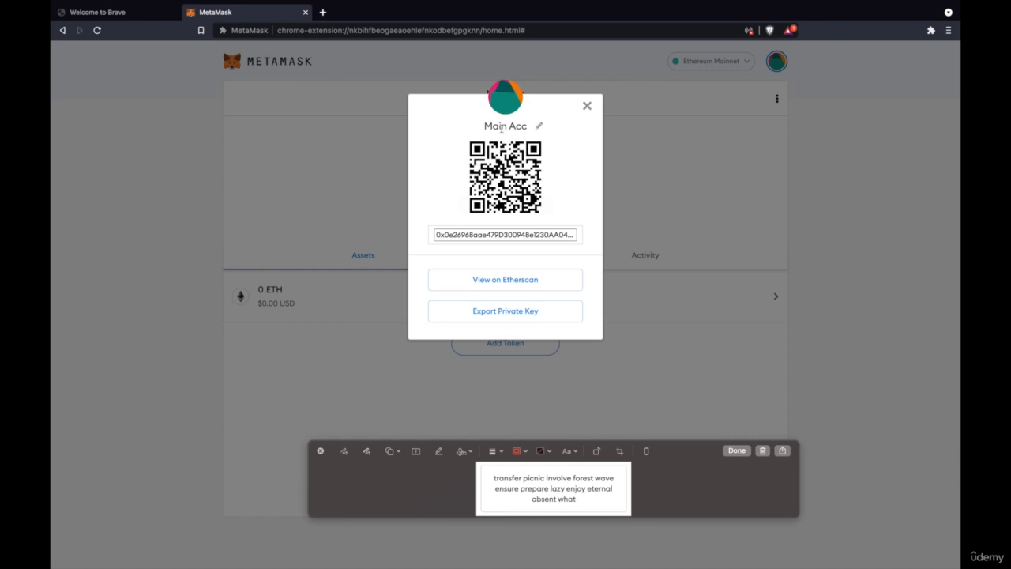
Step: Highlight the account's address, view it on Etherscan, and point out its Ether balance and value there
drag(478, 239, 579, 251)
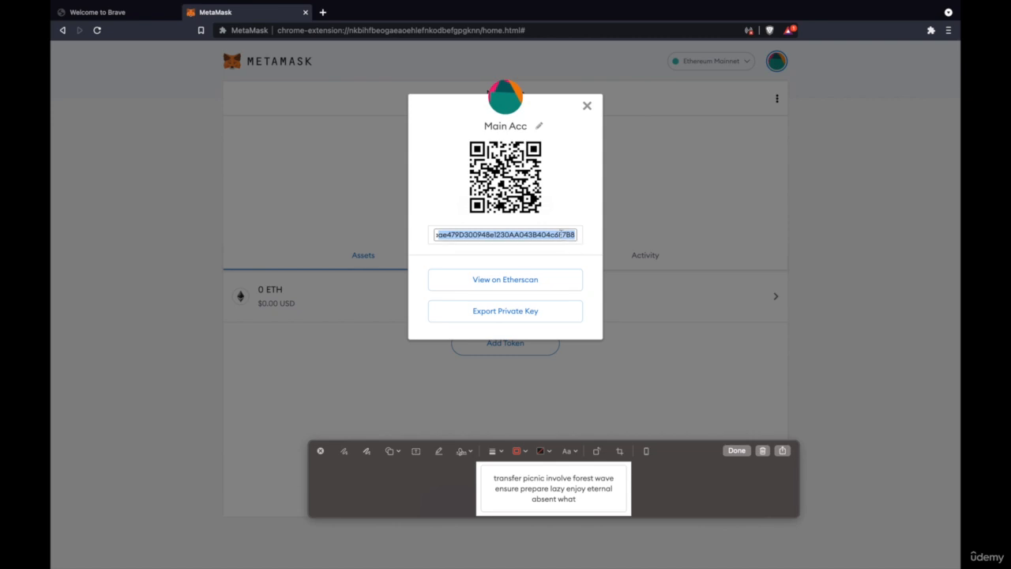
click(506, 280)
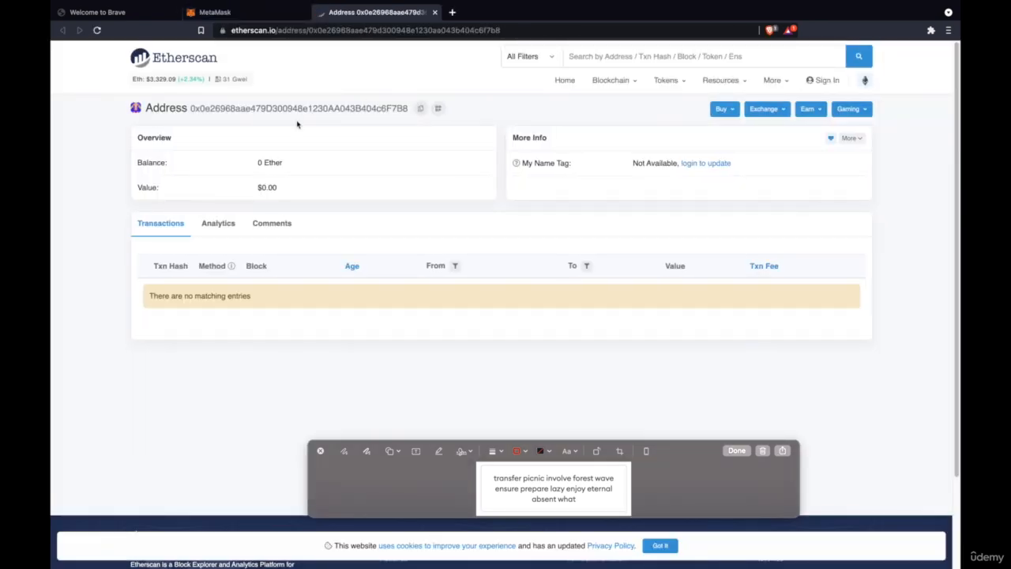
click(264, 15)
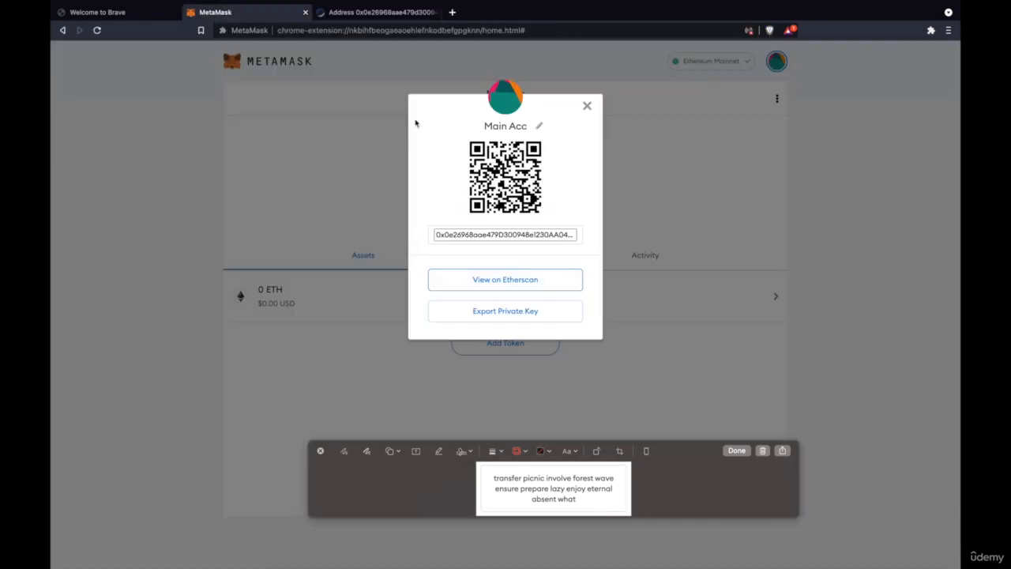
click(380, 11)
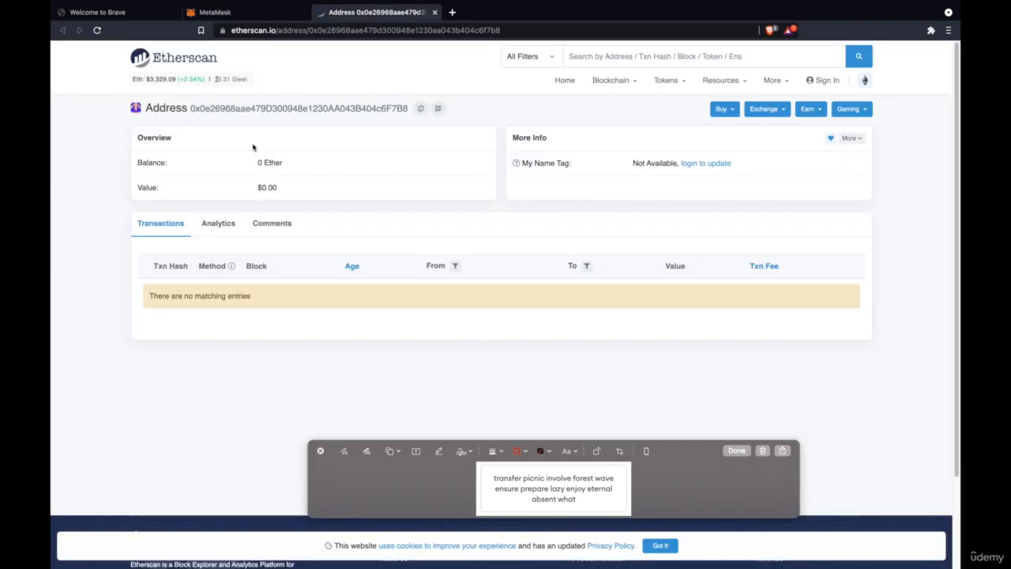
drag(246, 163, 302, 195)
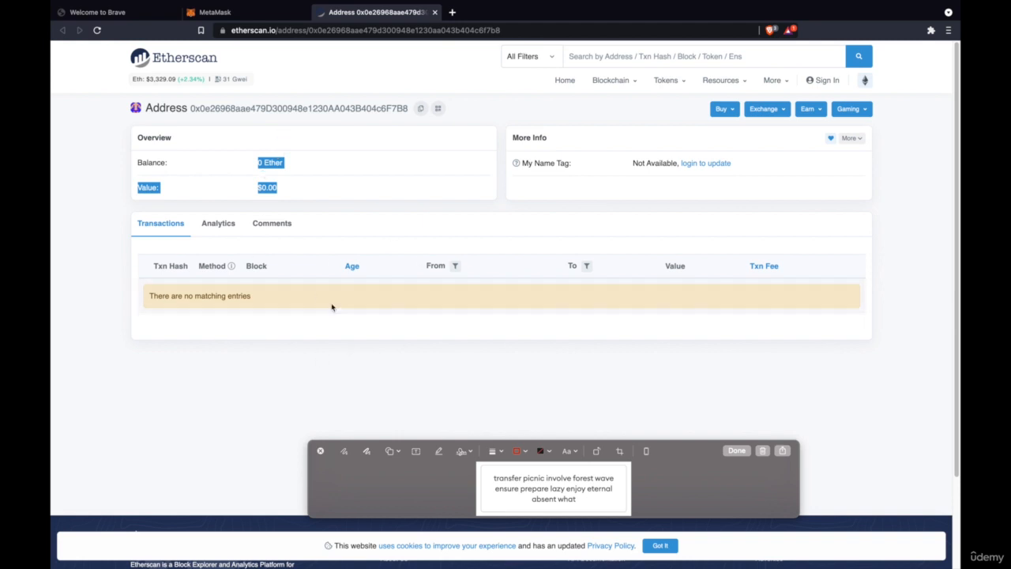
Step: Return to MetaMask, close the account details and dismiss the floating screenshot of the backup phrase
click(261, 12)
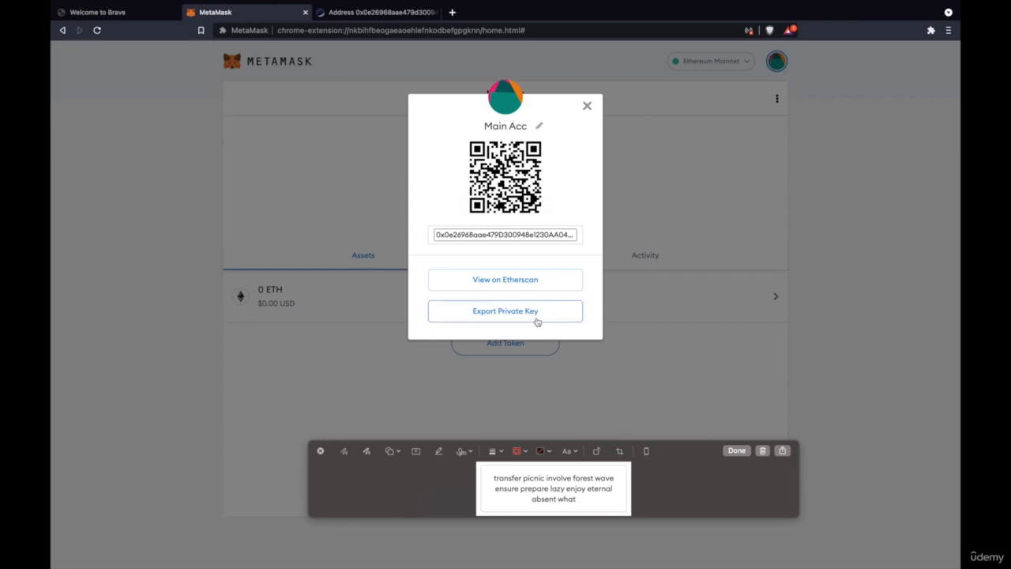
click(587, 105)
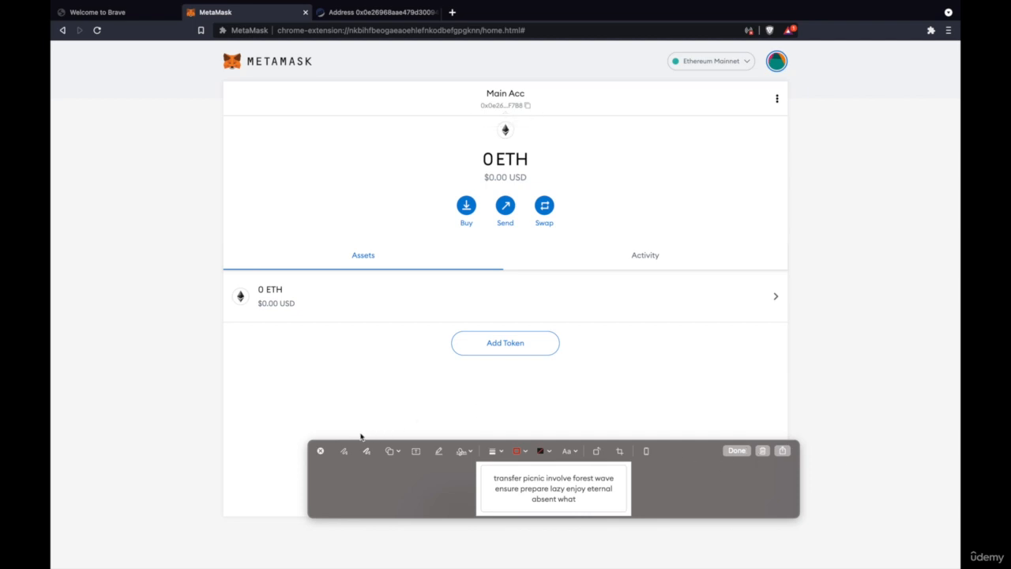
click(321, 451)
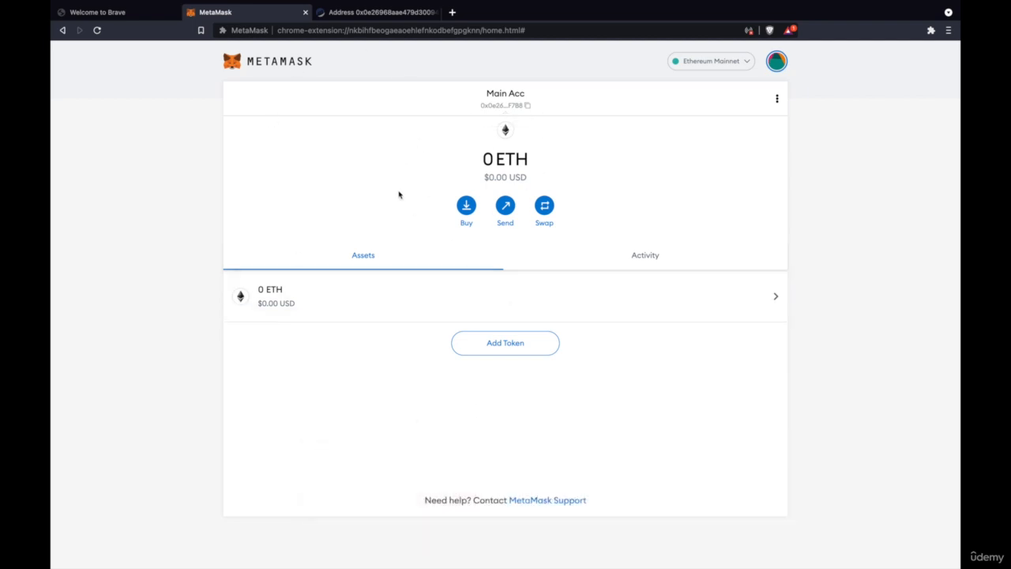
Step: Check the account options and open the Networks section of the wallet's settings
click(777, 99)
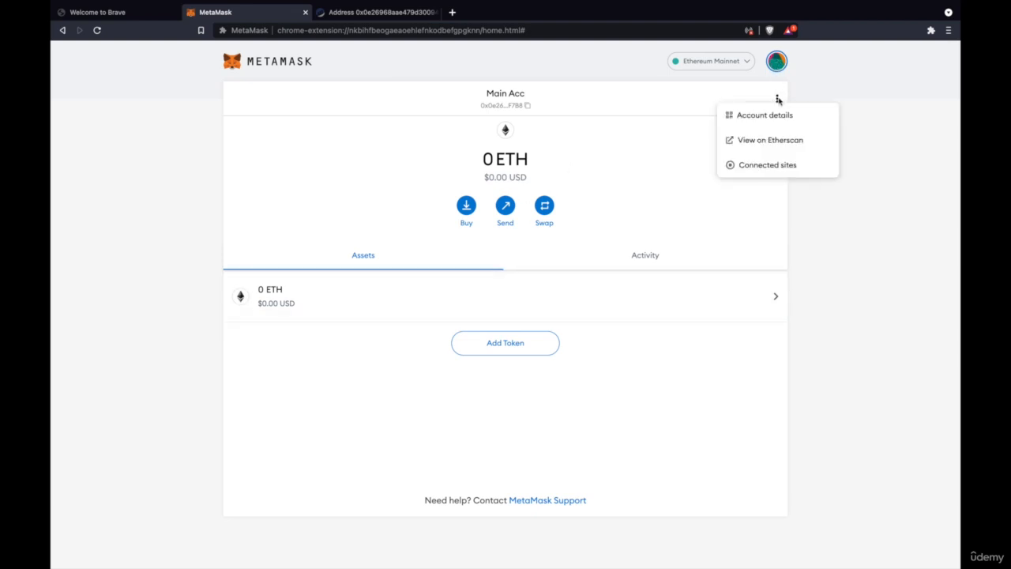
click(777, 97)
click(777, 62)
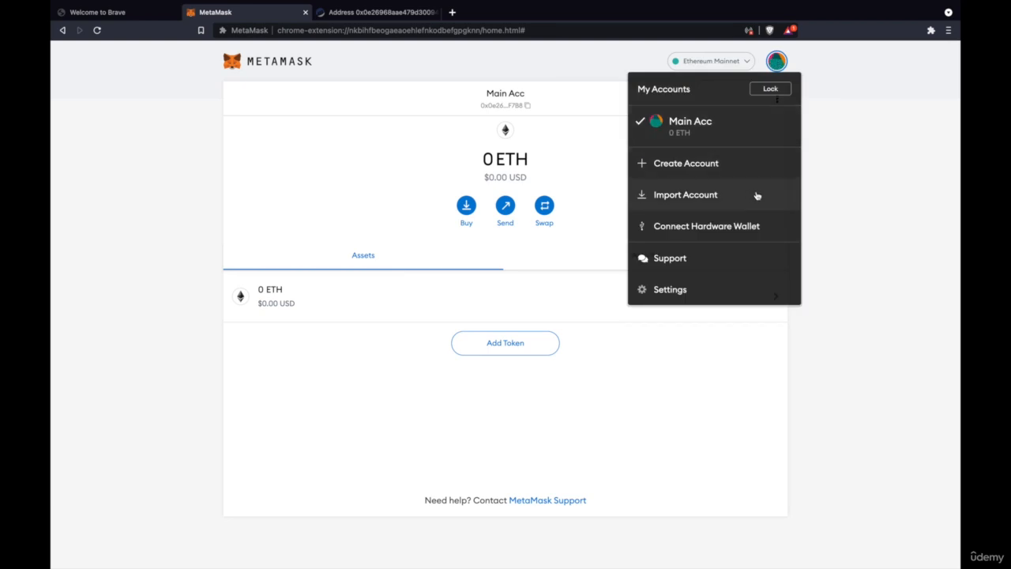
click(671, 290)
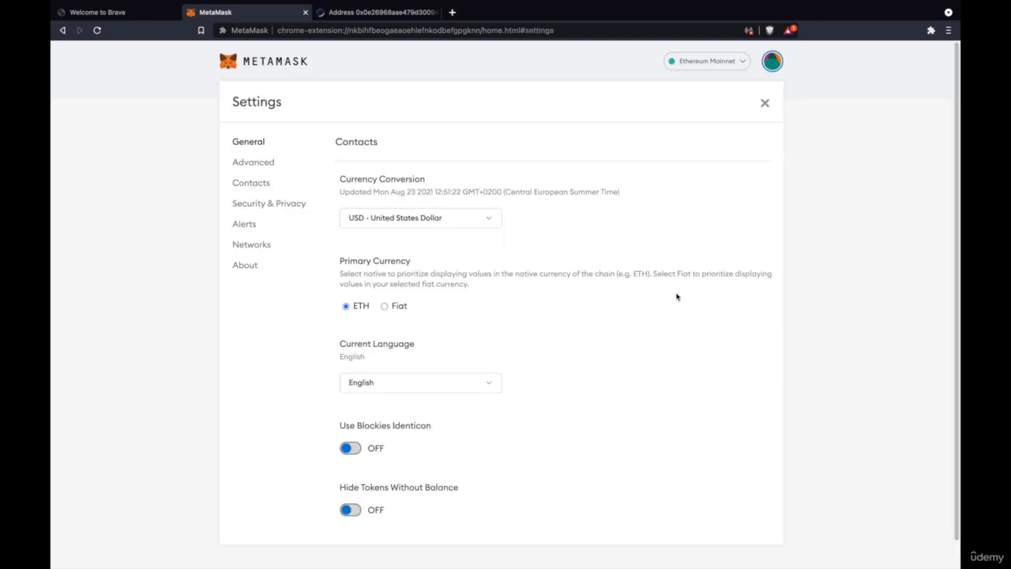
click(255, 244)
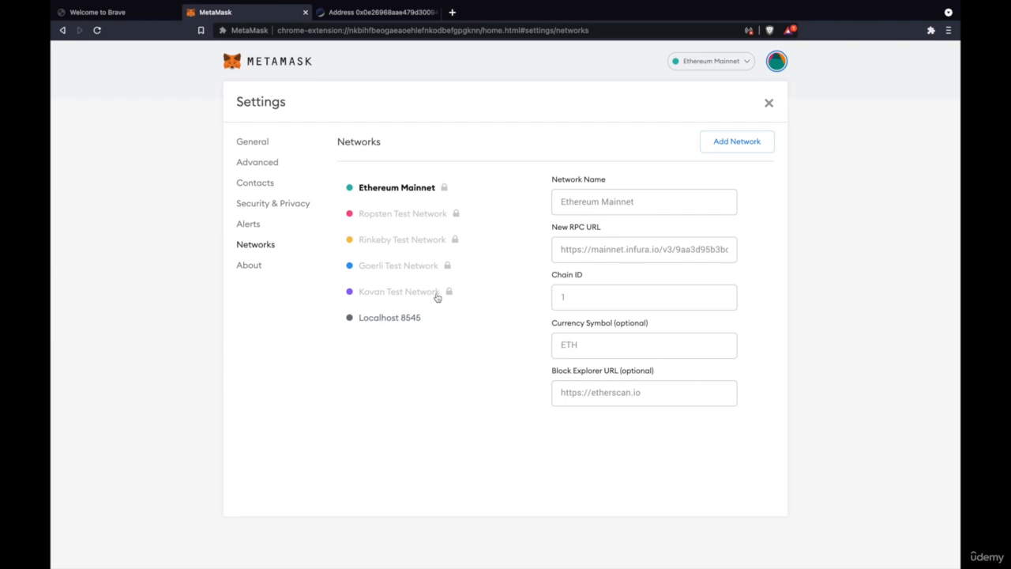
Step: Review the settings of the Ropsten, Rinkeby, Goerli and Kovan test networks and Ethereum Mainnet, and leave the settings
click(409, 218)
click(401, 241)
click(398, 266)
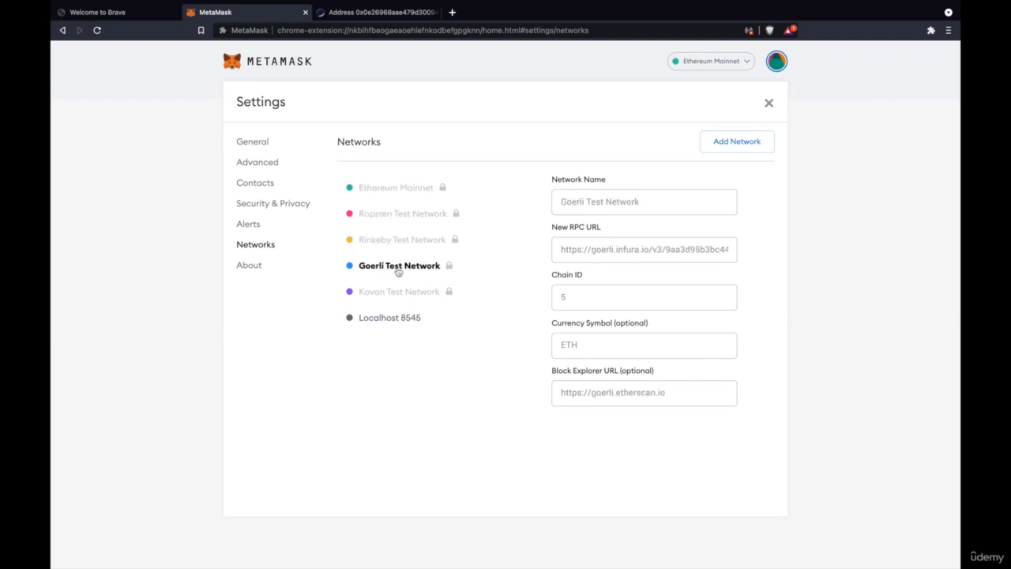
click(398, 292)
click(395, 266)
double_click(398, 239)
click(397, 217)
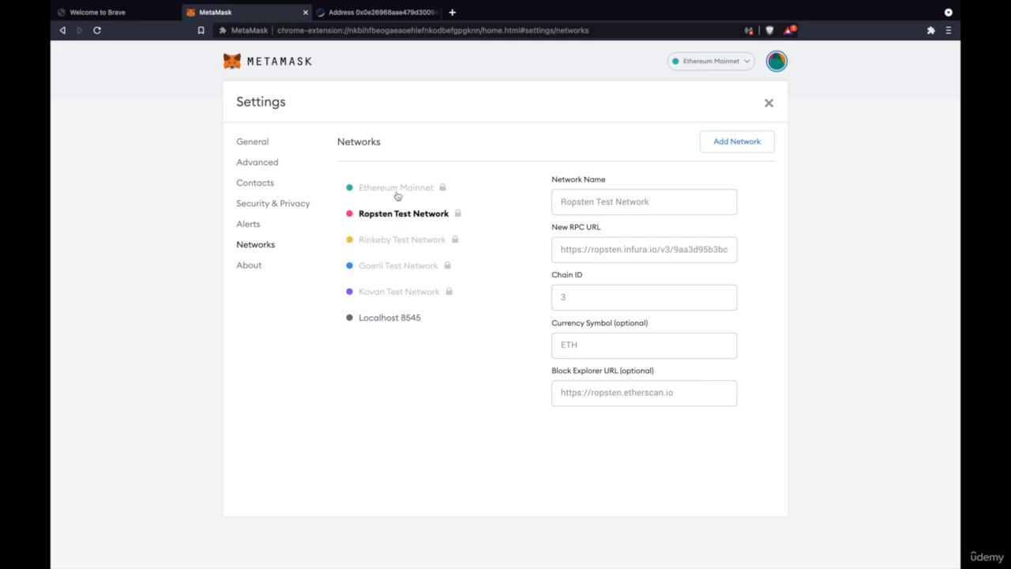
click(394, 189)
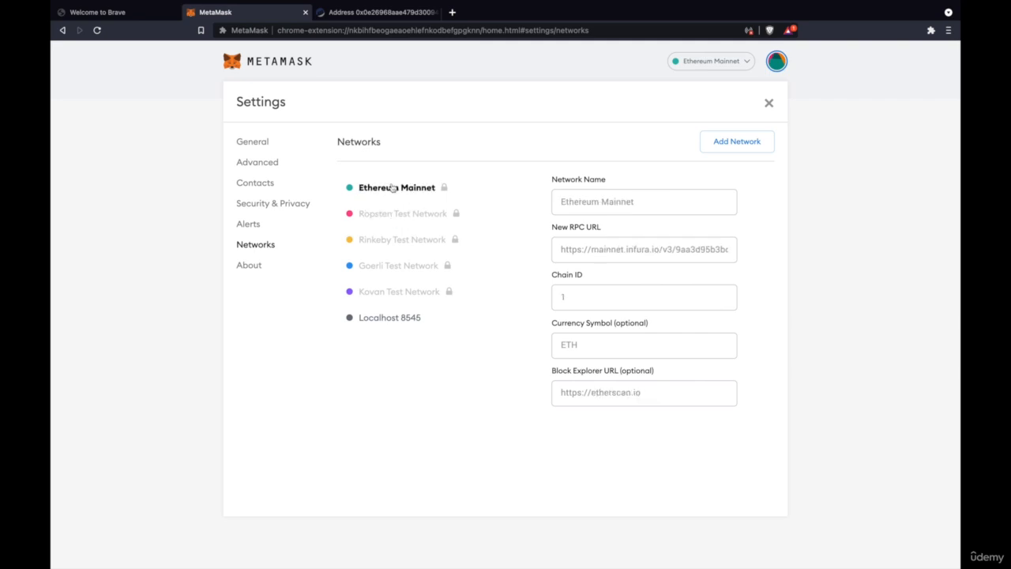
click(770, 104)
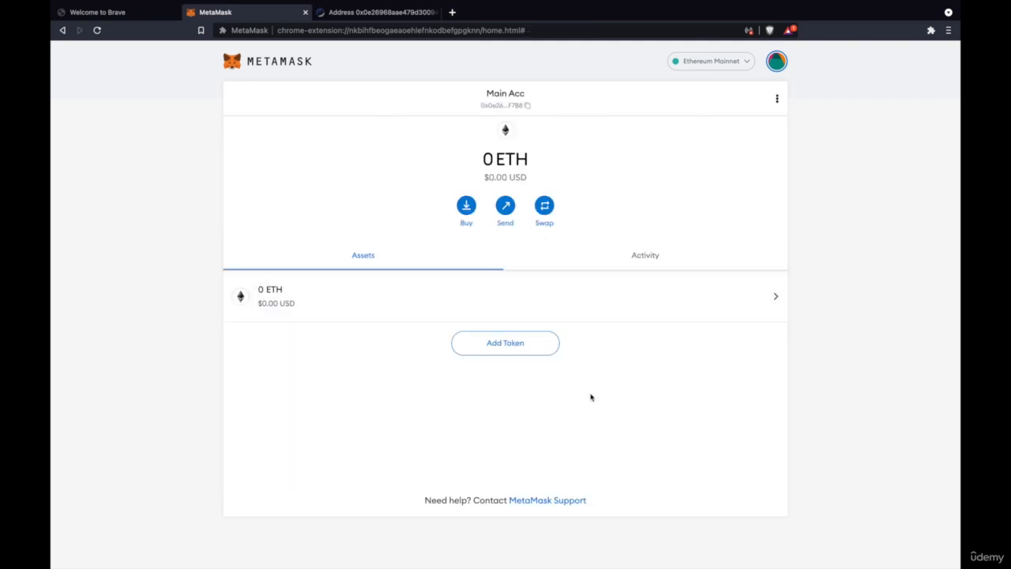